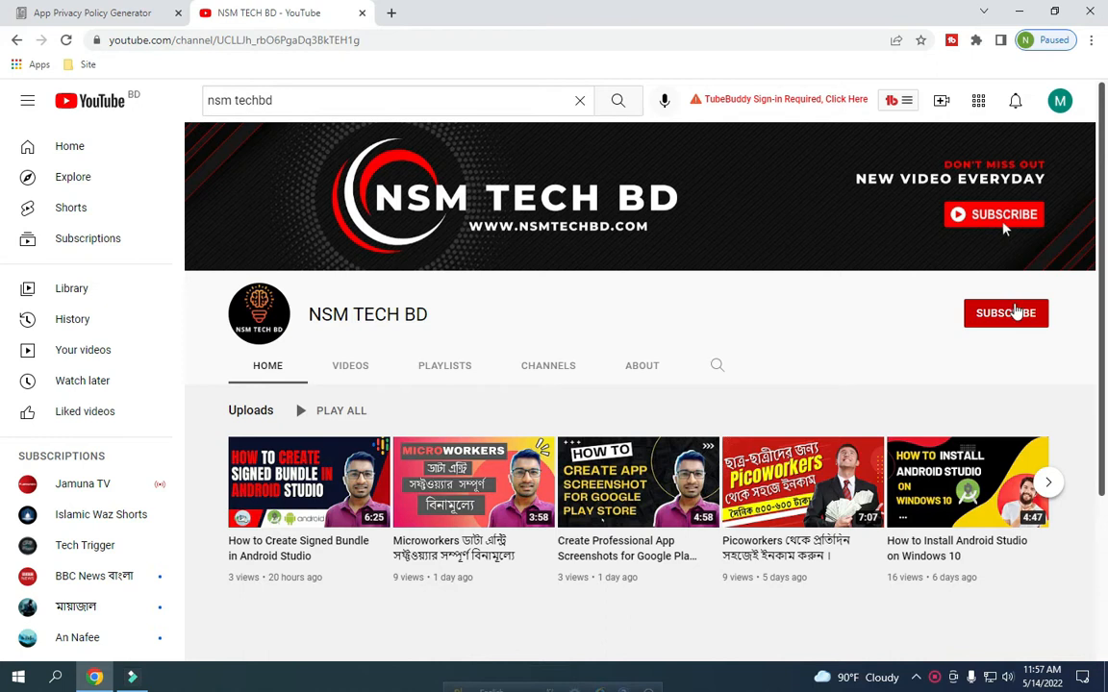
Subscribe to the NSM TECH BD channel and turn on all of its notifications.
{"action": "left_click", "coordinate": [1014, 312]}
{"action": "left_click", "coordinate": [1039, 315]}
{"action": "left_click", "coordinate": [987, 348]}
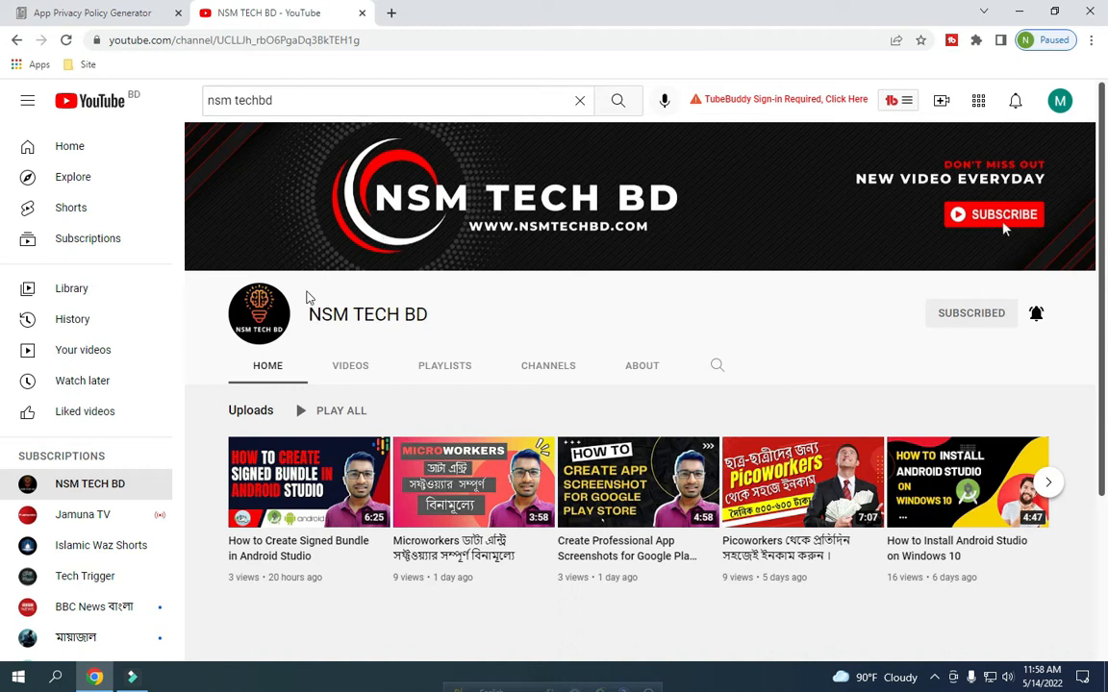
Switch to the App Privacy Policy Generator page and close the GitHub project page opened from it.
{"action": "left_click", "coordinate": [118, 11]}
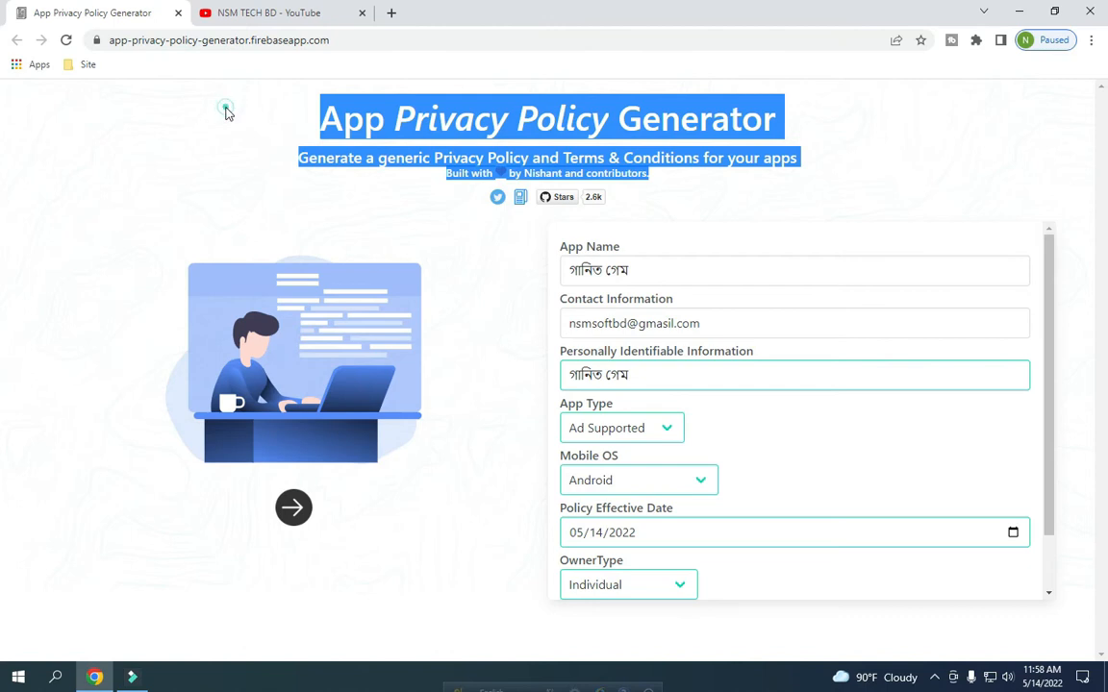
{"action": "left_click", "coordinate": [265, 250]}
{"action": "left_click", "coordinate": [361, 14]}
{"action": "left_click", "coordinate": [614, 106]}
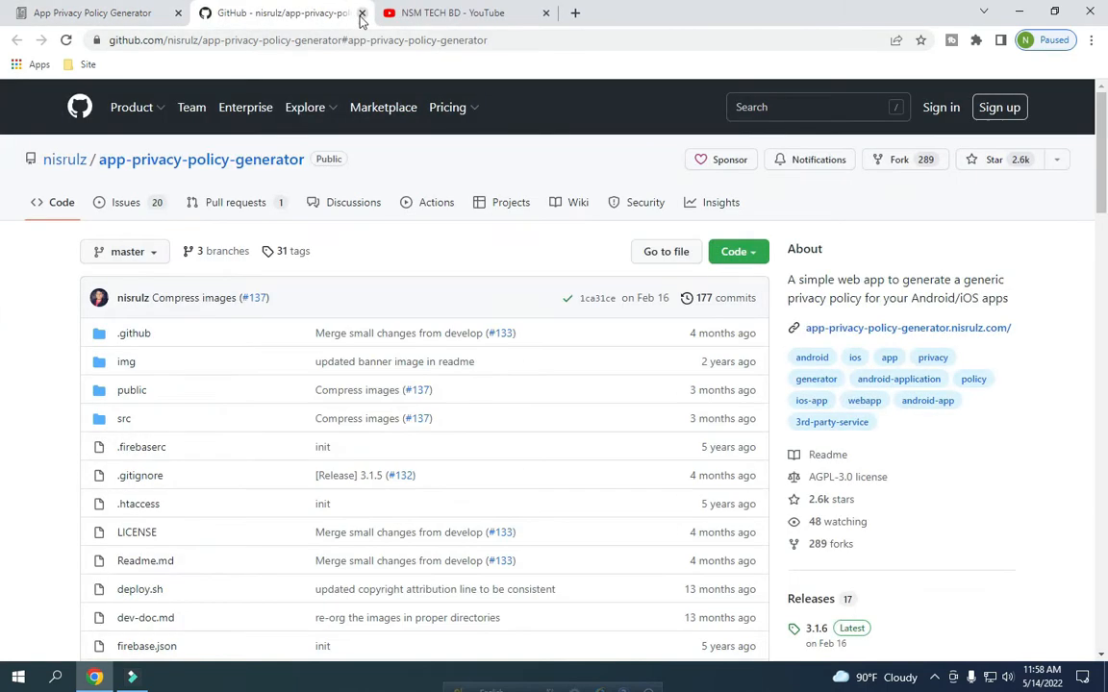
{"action": "left_click", "coordinate": [361, 12]}
{"action": "left_click", "coordinate": [200, 137]}
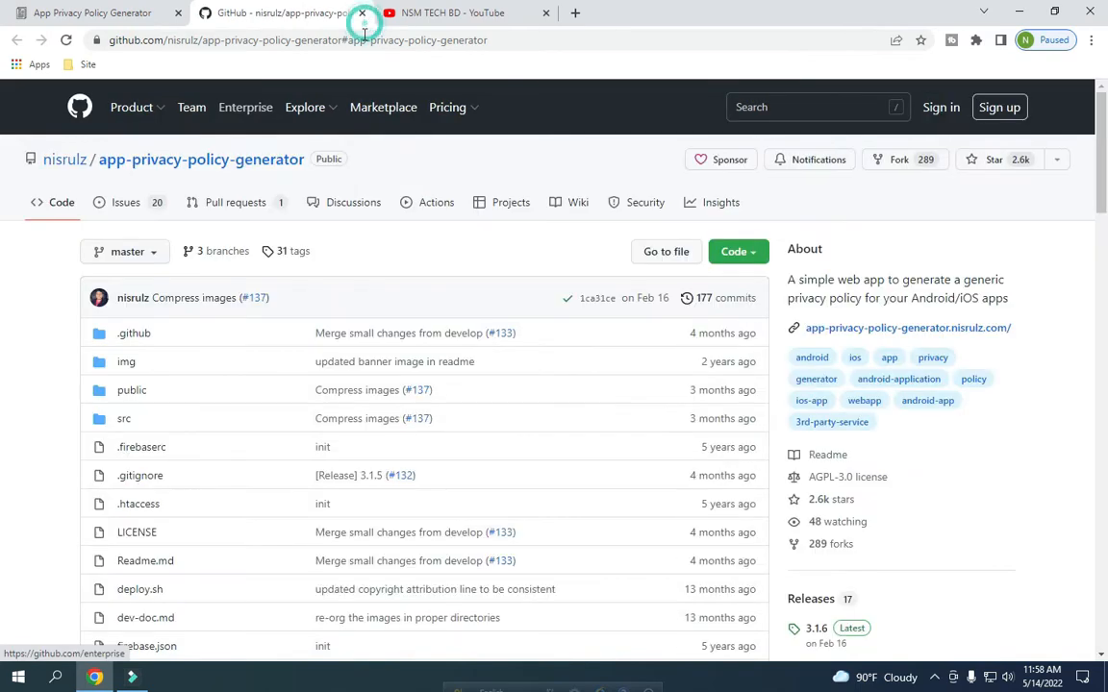
{"action": "left_click", "coordinate": [362, 13]}
Try to replace the app name with the Bengali word গণিত.
{"action": "left_click", "coordinate": [649, 268]}
{"action": "left_click_drag", "start_coordinate": [649, 267], "coordinate": [542, 279]}
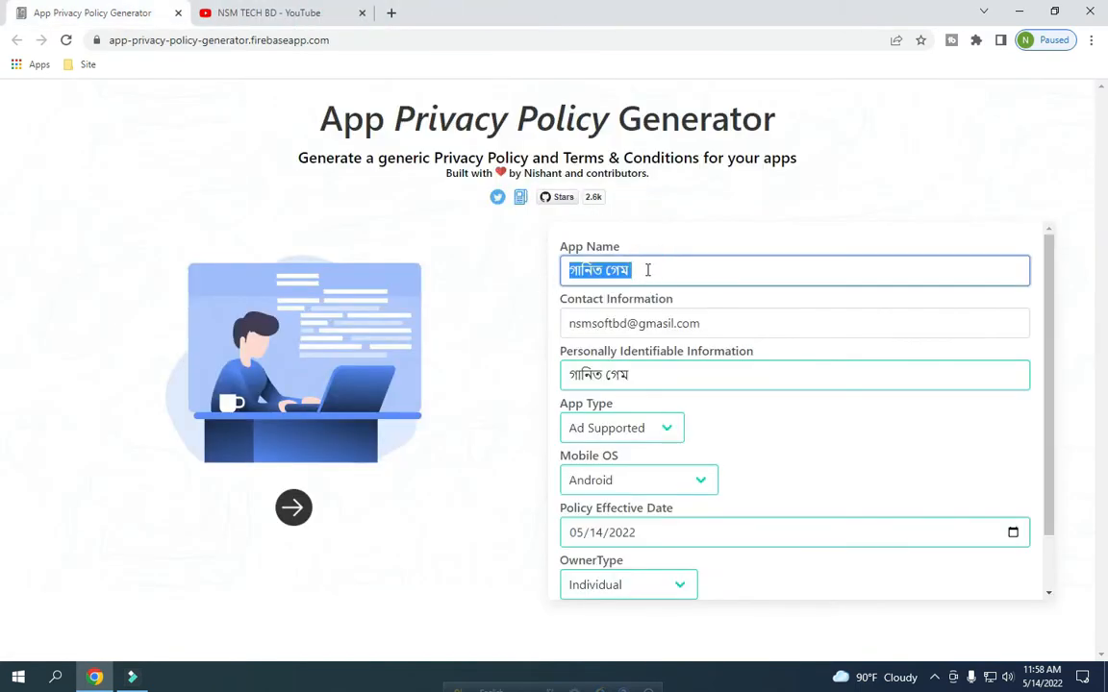
{"action": "key", "text": "BackSpace"}
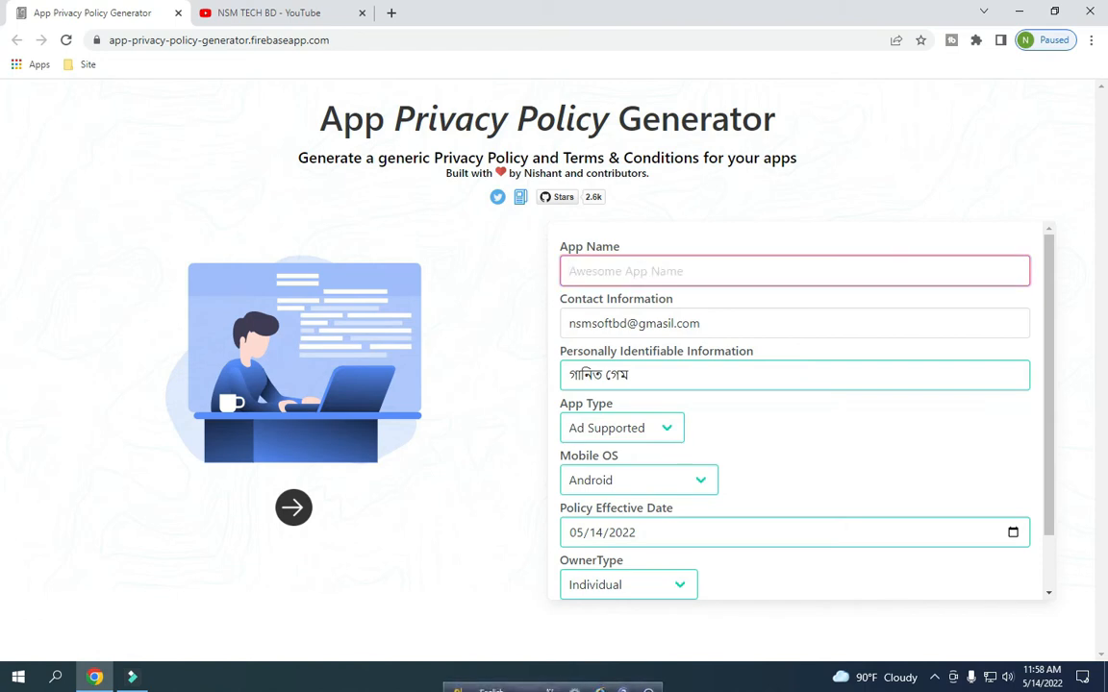
{"action": "left_click", "coordinate": [500, 689]}
{"action": "left_click", "coordinate": [613, 279]}
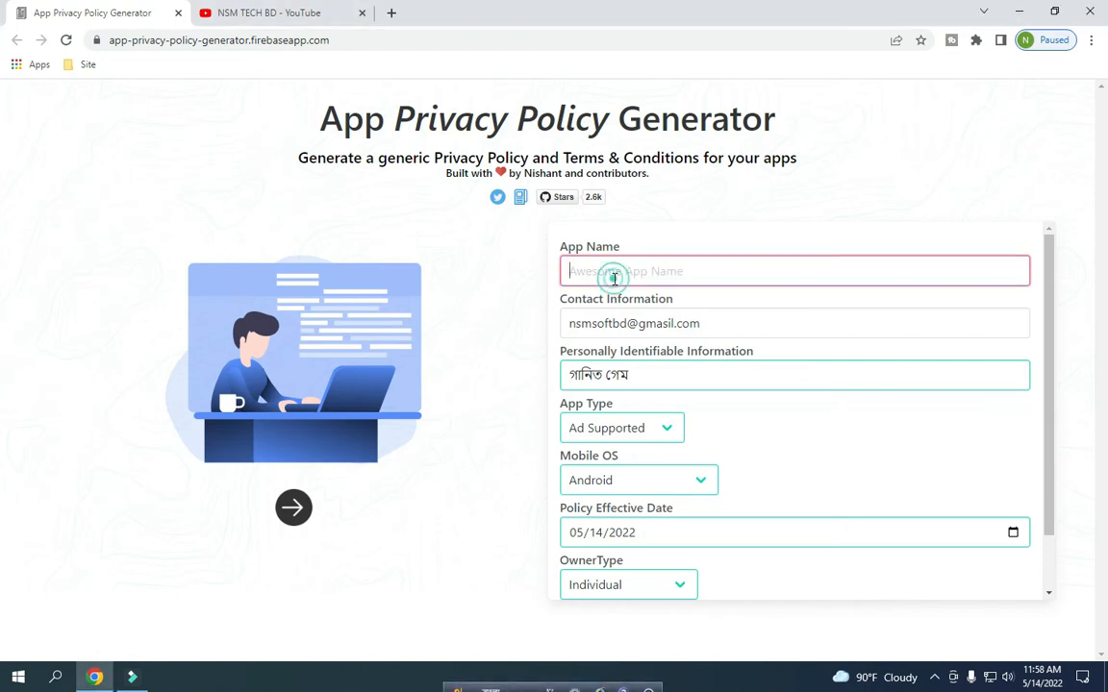
{"action": "type", "text": "gnit"}
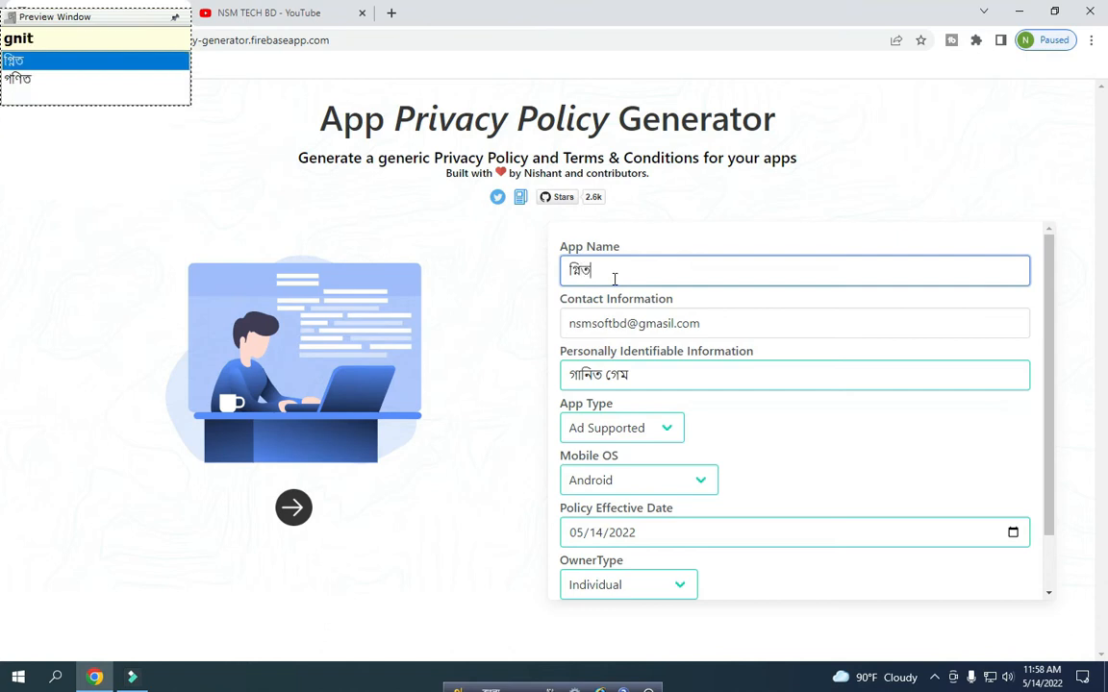
{"action": "left_click", "coordinate": [58, 79]}
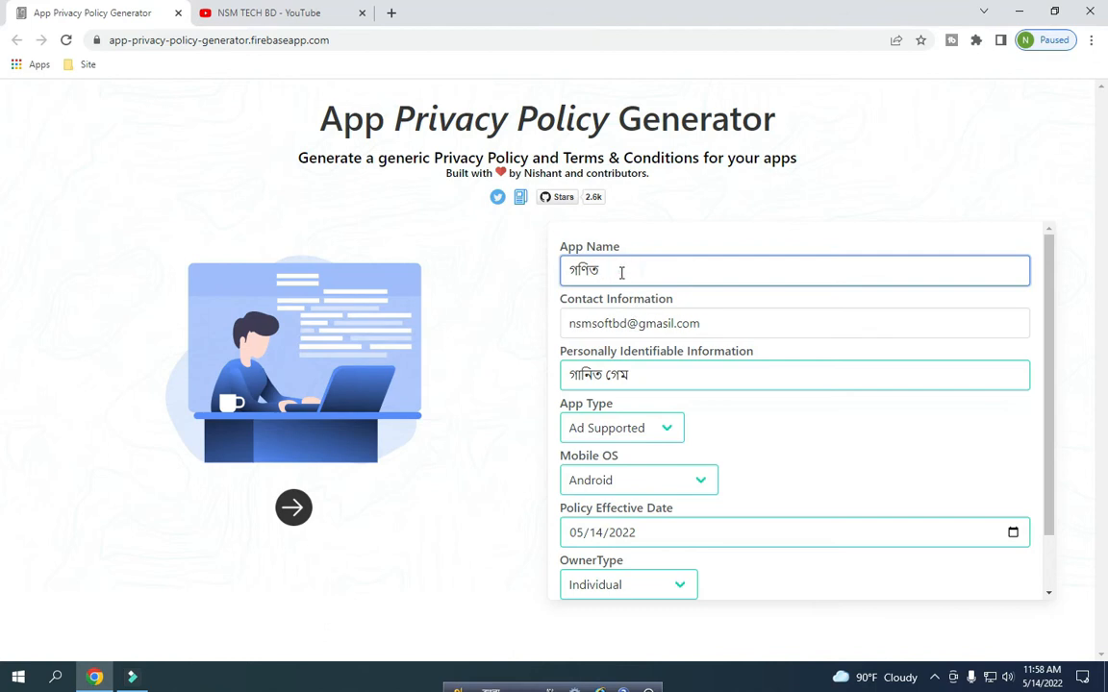
Clear the app name and set it to Math Game.
{"action": "key", "text": "ctrl+a"}
{"action": "key", "text": "BackSpace"}
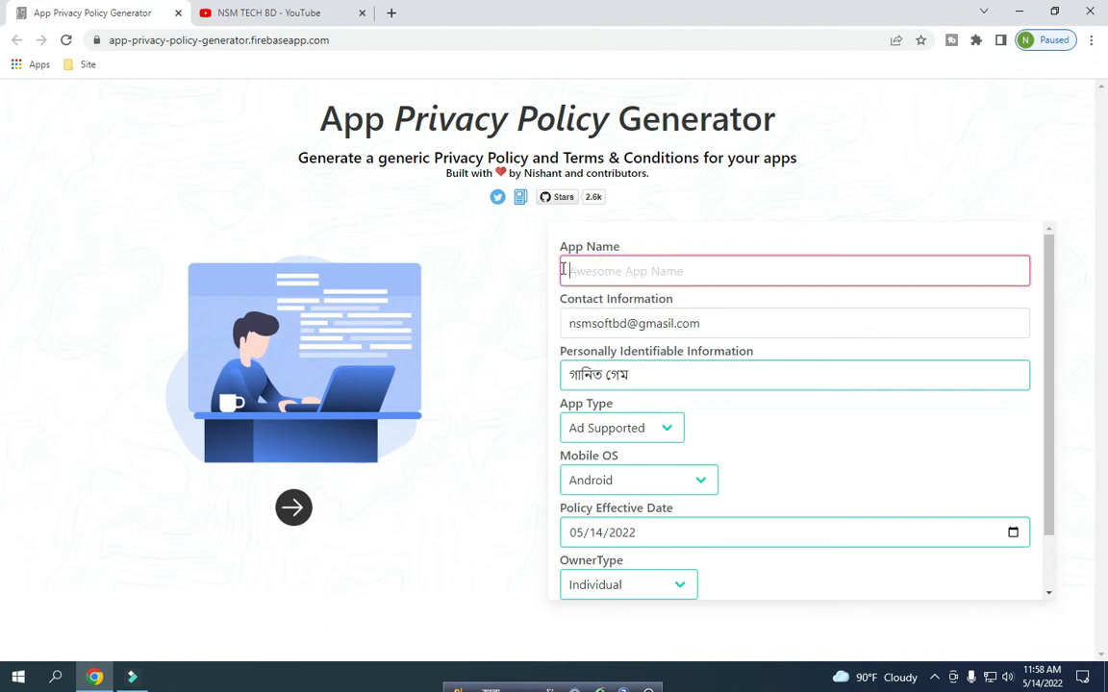
{"action": "type", "text": "Math"}
{"action": "left_click", "coordinate": [620, 272]}
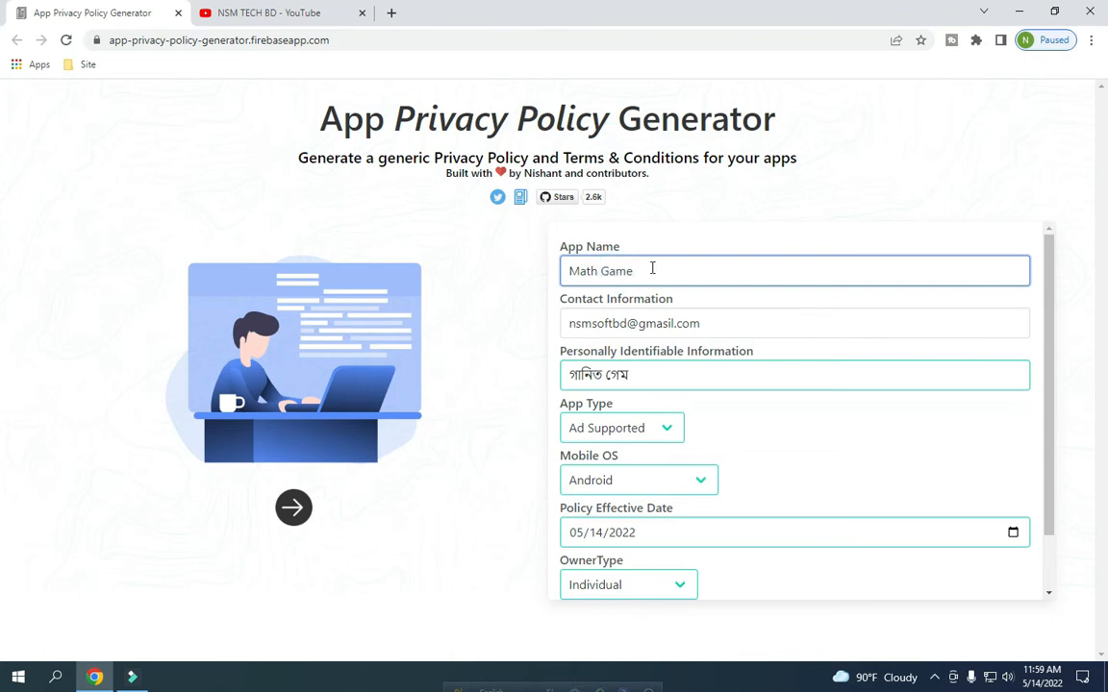
Copy the app name Math Game into the Personally Identifiable Information field, replacing its existing text.
{"action": "triple_click", "coordinate": [639, 374]}
{"action": "triple_click", "coordinate": [652, 272]}
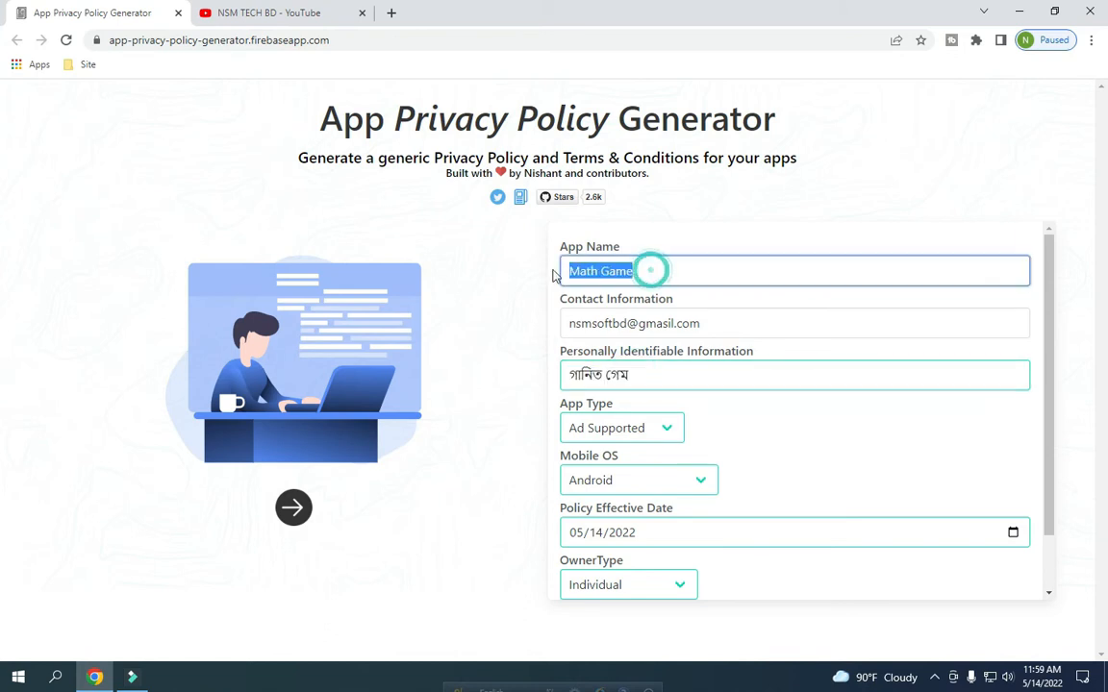
{"action": "right_click", "coordinate": [629, 276]}
{"action": "left_click", "coordinate": [641, 329]}
{"action": "left_click_drag", "start_coordinate": [638, 376], "coordinate": [553, 383]}
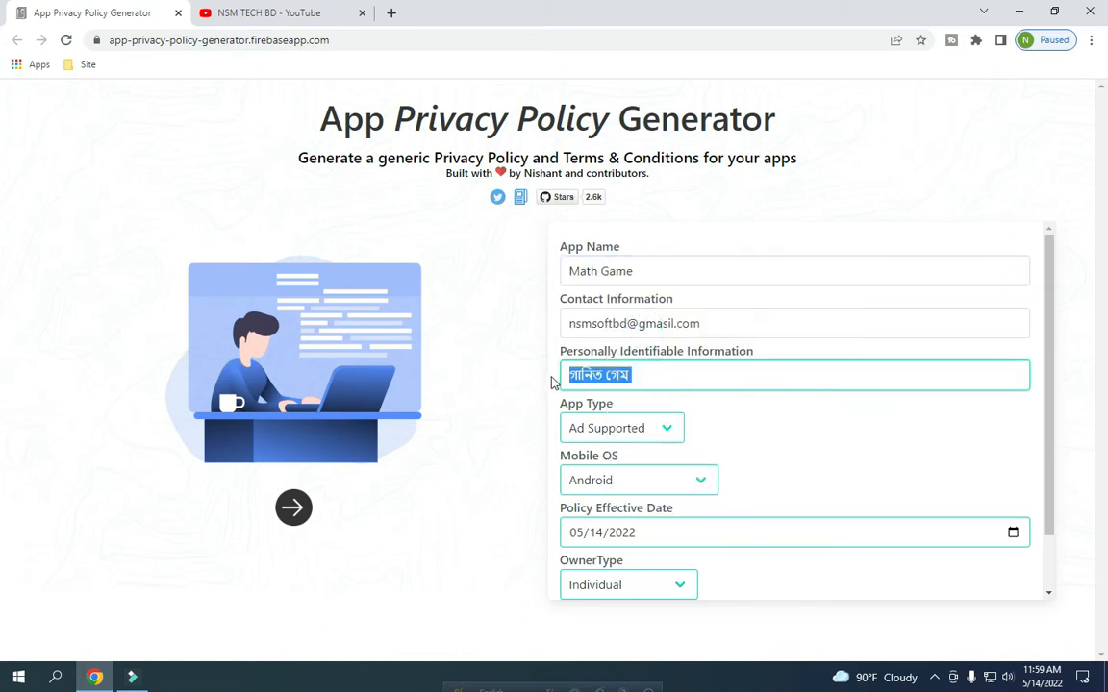
{"action": "key", "text": "ctrl+v"}
{"action": "left_click_drag", "start_coordinate": [572, 323], "coordinate": [709, 323]}
{"action": "left_click", "coordinate": [735, 328]}
{"action": "left_click", "coordinate": [636, 376]}
{"action": "triple_click", "coordinate": [636, 376]}
{"action": "left_click", "coordinate": [635, 376]}
Choose Ad Supported as the app type and Android as the mobile OS.
{"action": "scroll", "coordinate": [656, 394], "scroll_direction": "down", "scroll_amount": 1}
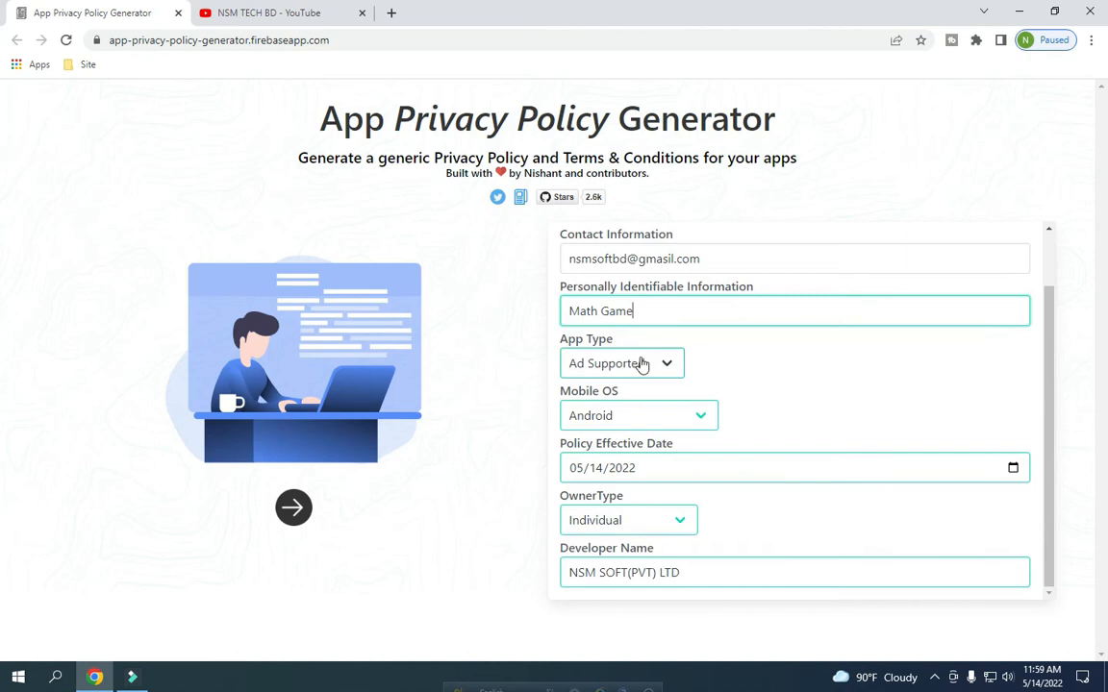
{"action": "left_click", "coordinate": [637, 363]}
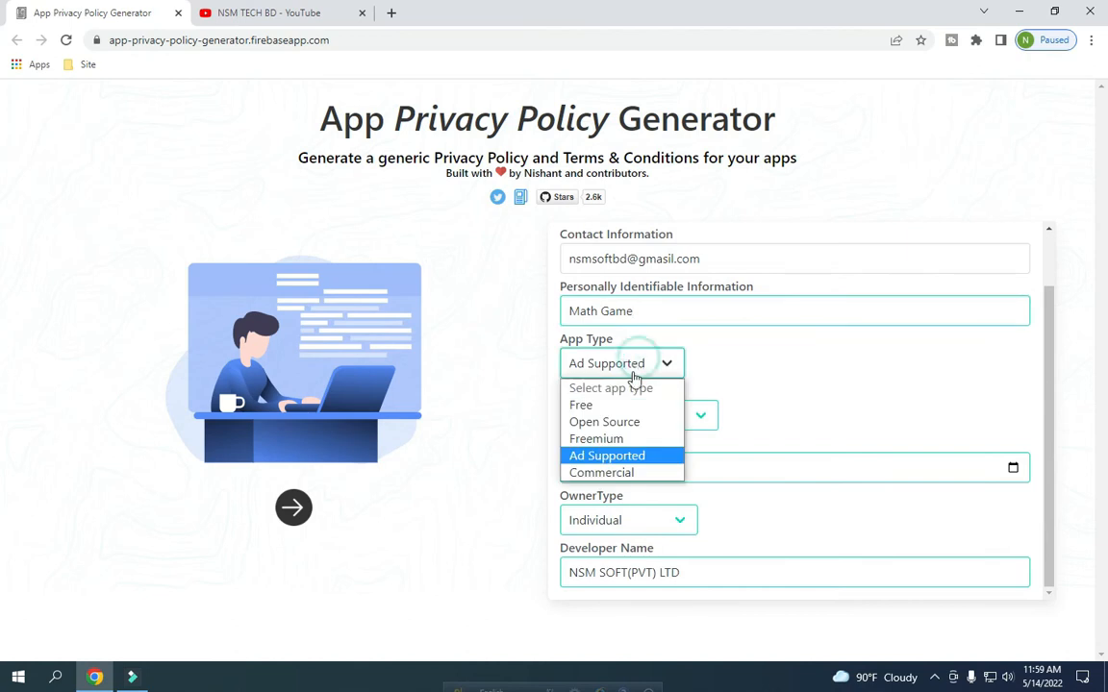
{"action": "left_click", "coordinate": [600, 458]}
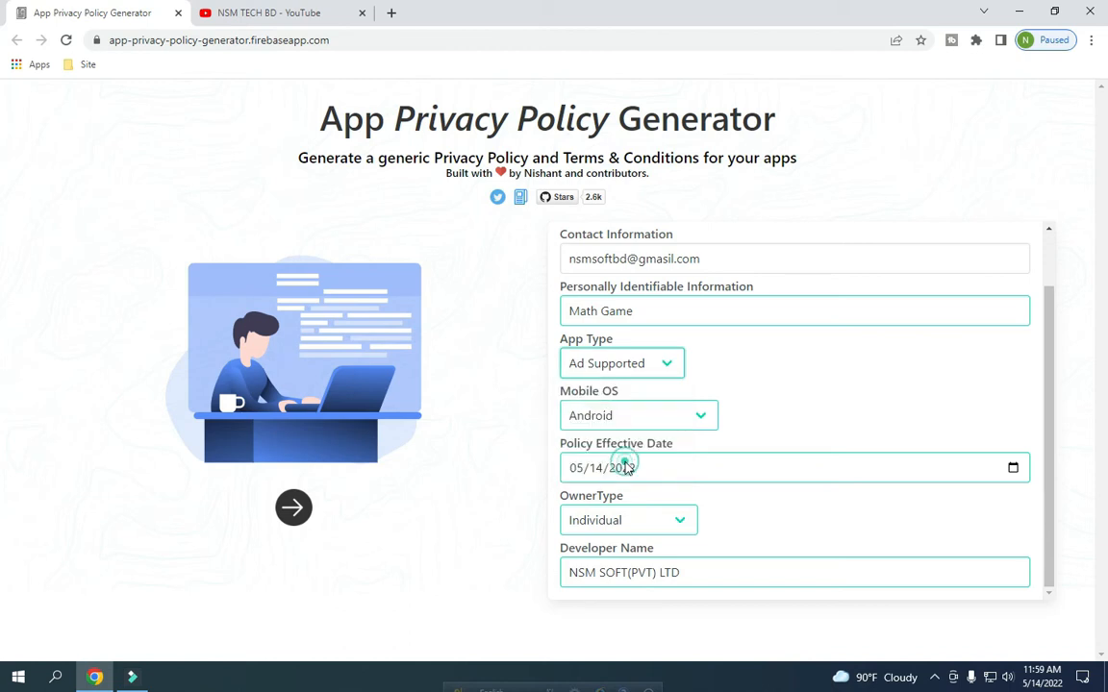
{"action": "left_click", "coordinate": [601, 419]}
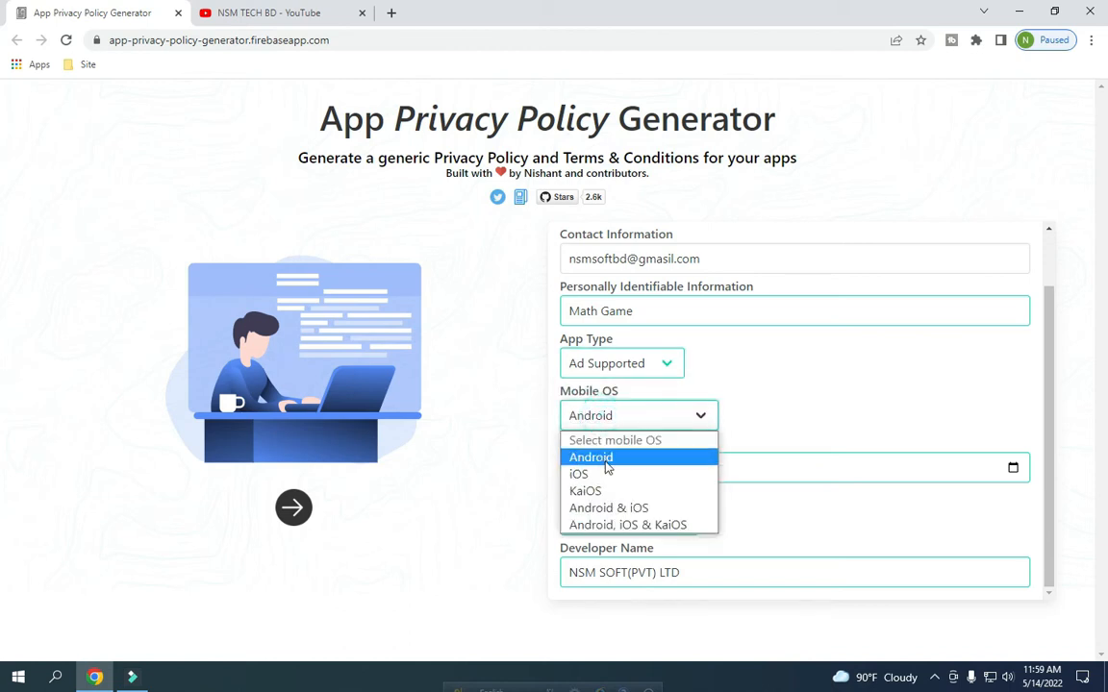
{"action": "left_click", "coordinate": [608, 459]}
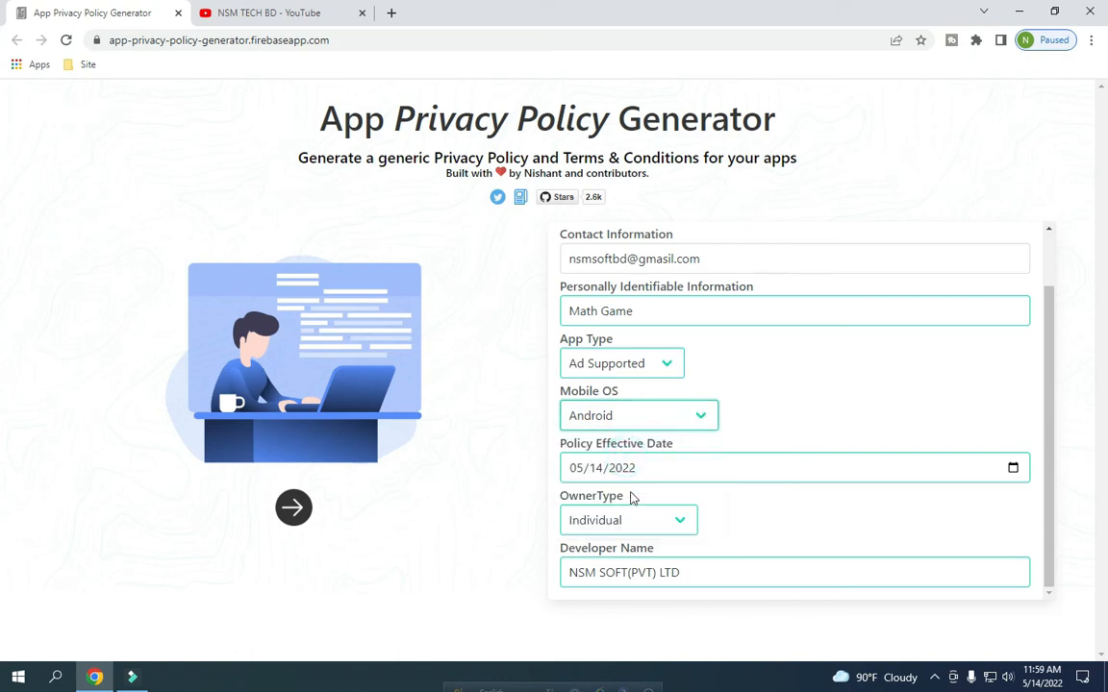
Choose Individual as the owner type and continue to the third-party services page.
{"action": "left_click", "coordinate": [604, 521]}
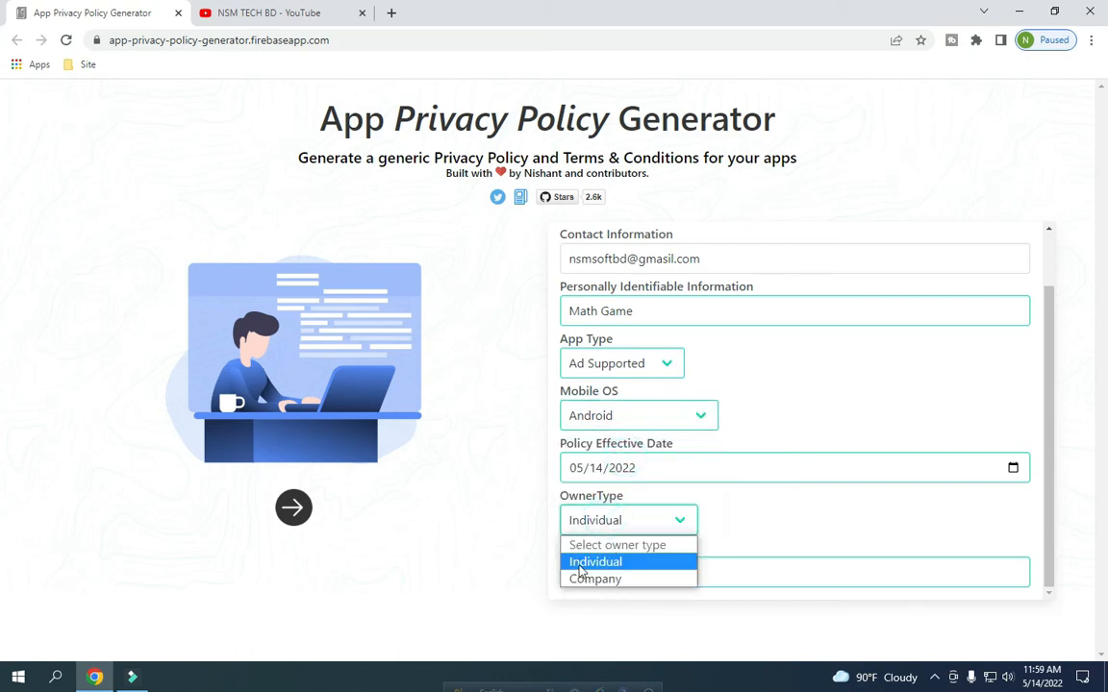
{"action": "left_click", "coordinate": [593, 562]}
{"action": "left_click", "coordinate": [613, 519]}
{"action": "left_click", "coordinate": [613, 520]}
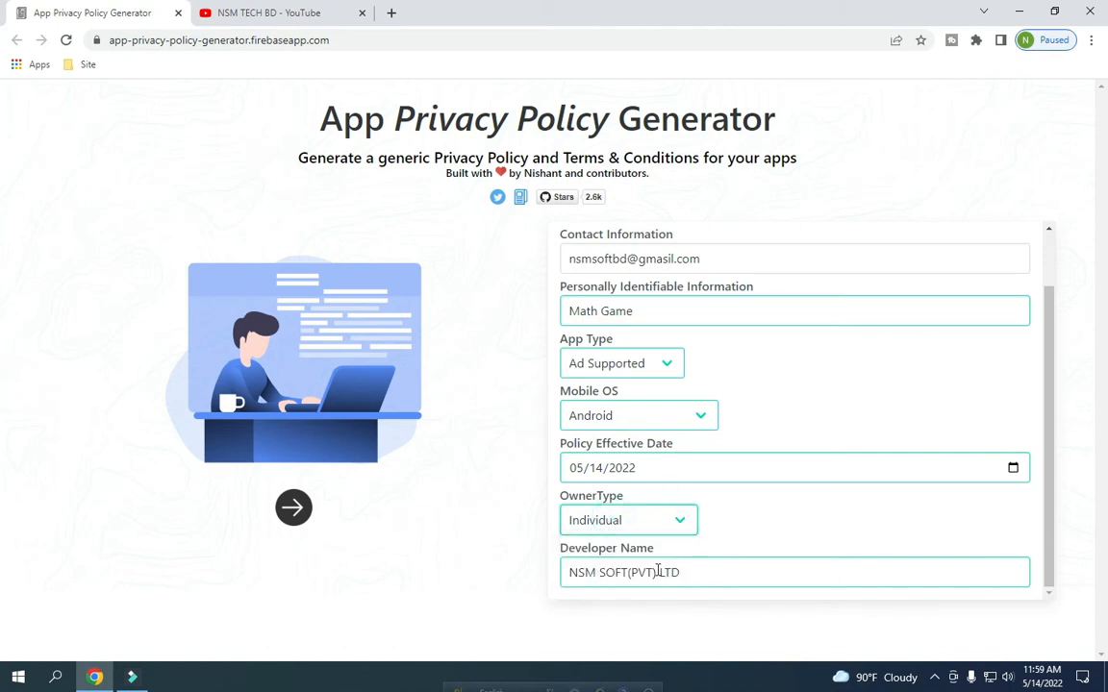
{"action": "left_click", "coordinate": [293, 509]}
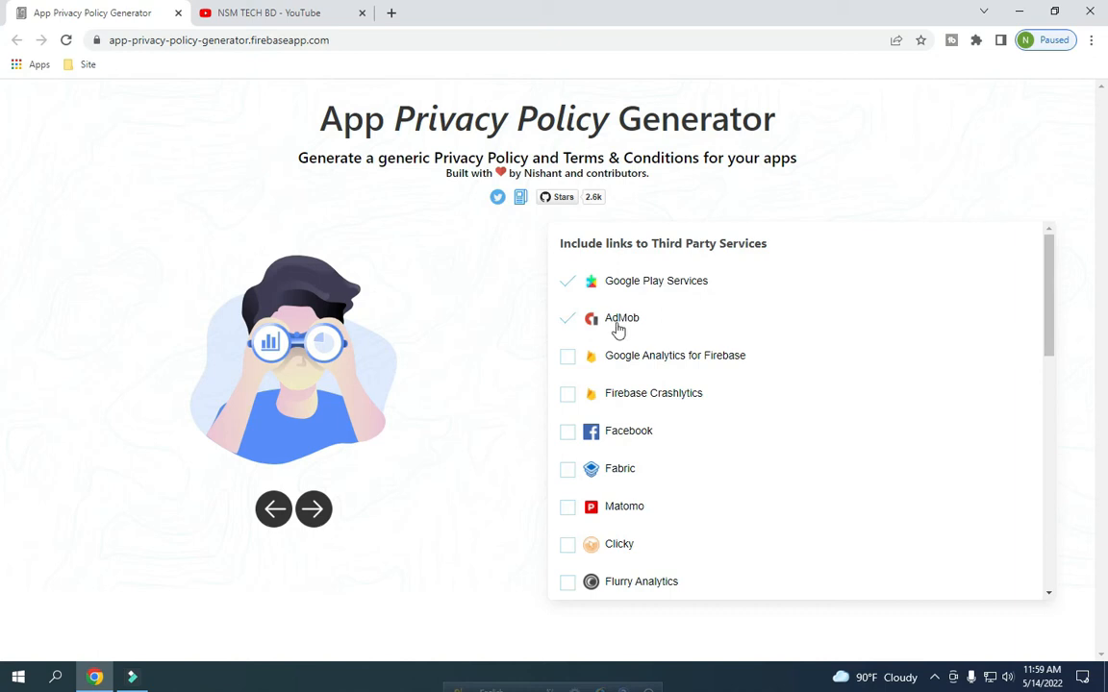
Include AdMob alongside Google Play Services in the third-party service links and continue to the document selection page.
{"action": "left_click", "coordinate": [567, 320]}
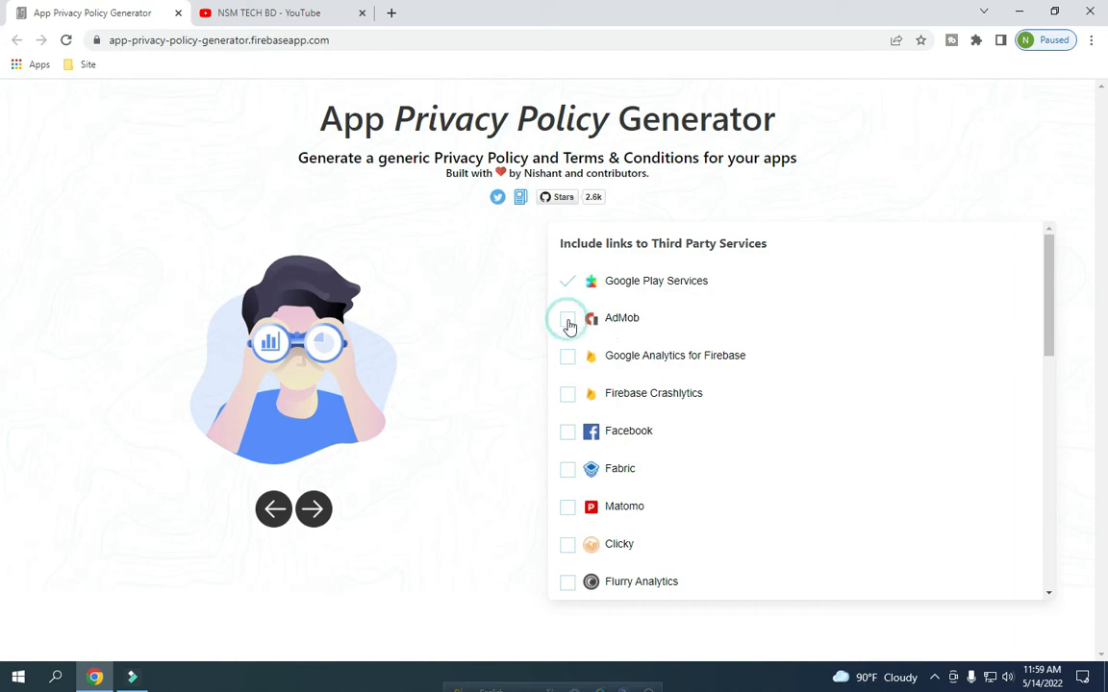
{"action": "left_click", "coordinate": [566, 321]}
{"action": "left_click", "coordinate": [567, 324]}
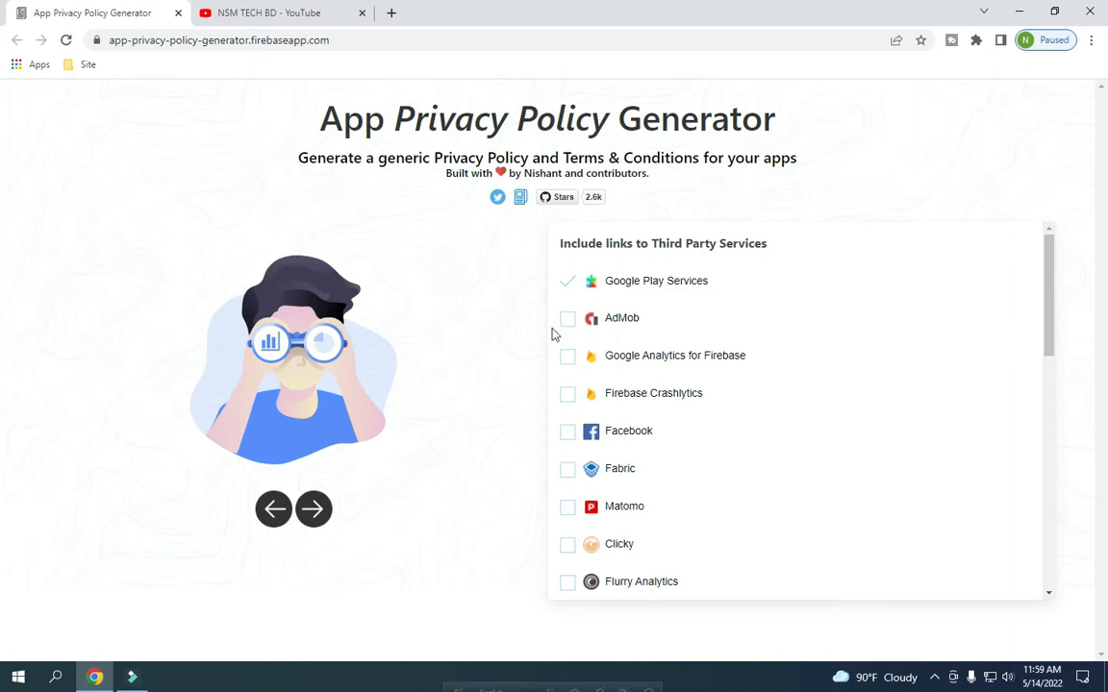
{"action": "left_click", "coordinate": [566, 325]}
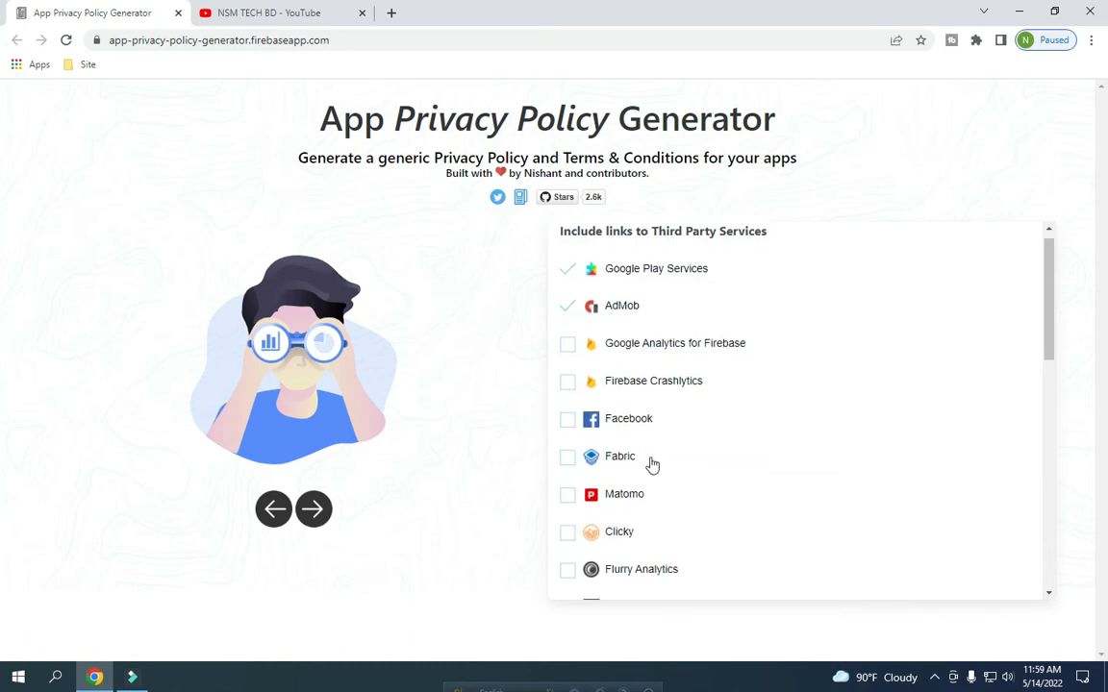
{"action": "scroll", "coordinate": [652, 461], "scroll_direction": "down", "scroll_amount": 10}
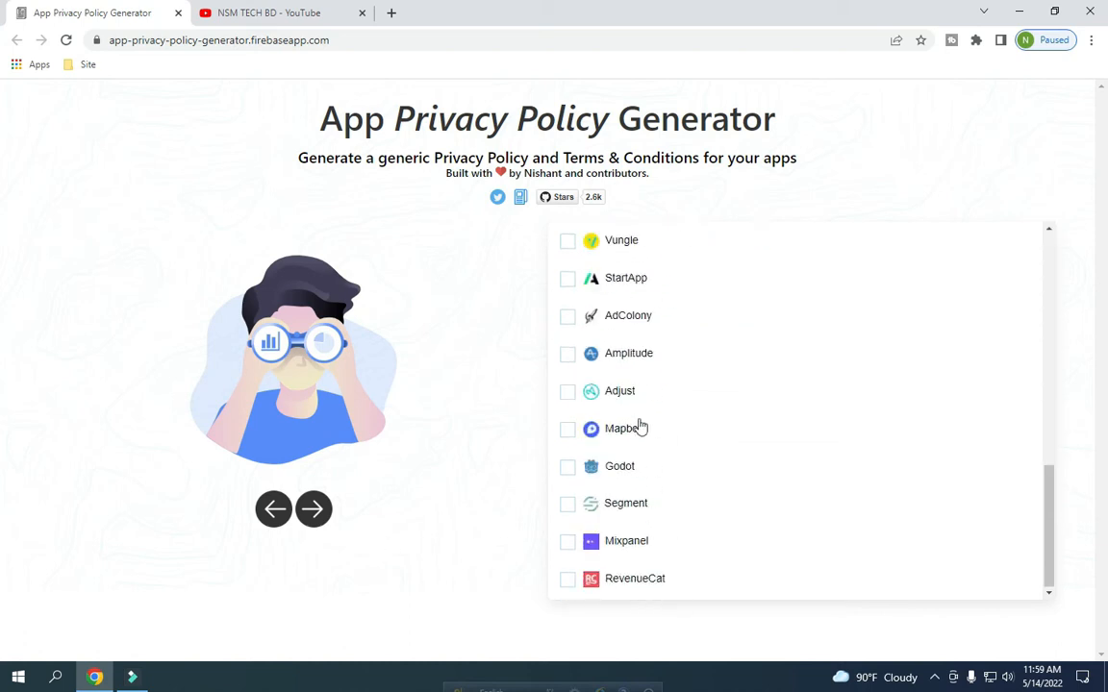
{"action": "scroll", "coordinate": [637, 426], "scroll_direction": "up", "scroll_amount": 10}
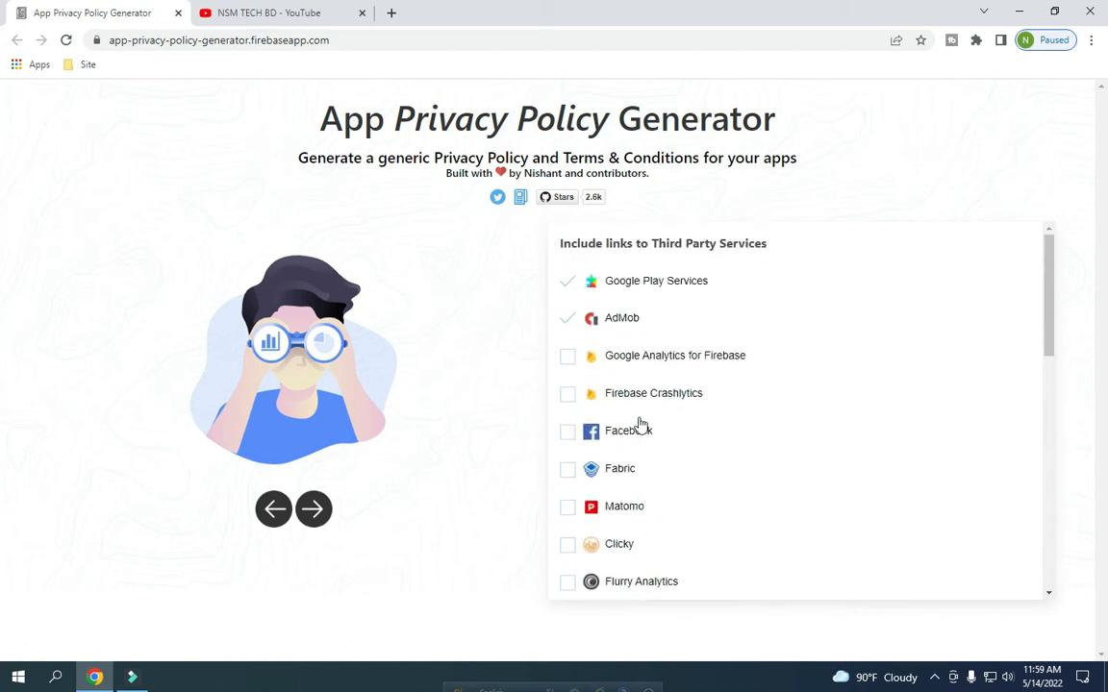
{"action": "left_click", "coordinate": [313, 509]}
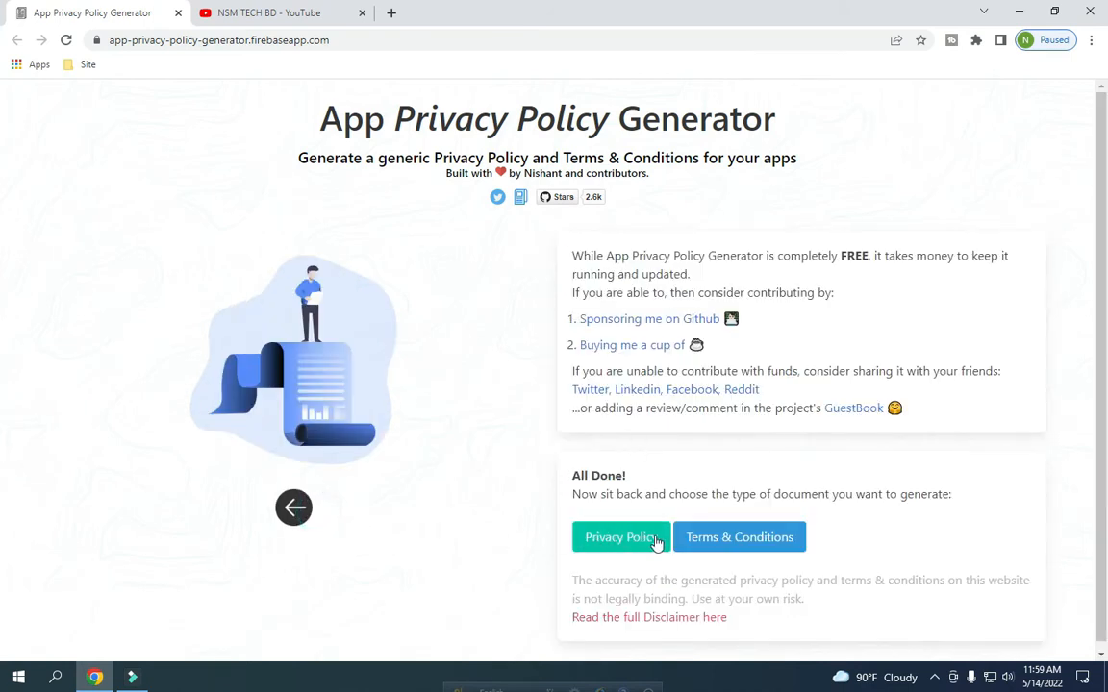
Generate the privacy policy and select its text from the Privacy Policy heading through the Contact Us contact sentence.
{"action": "left_click", "coordinate": [623, 540]}
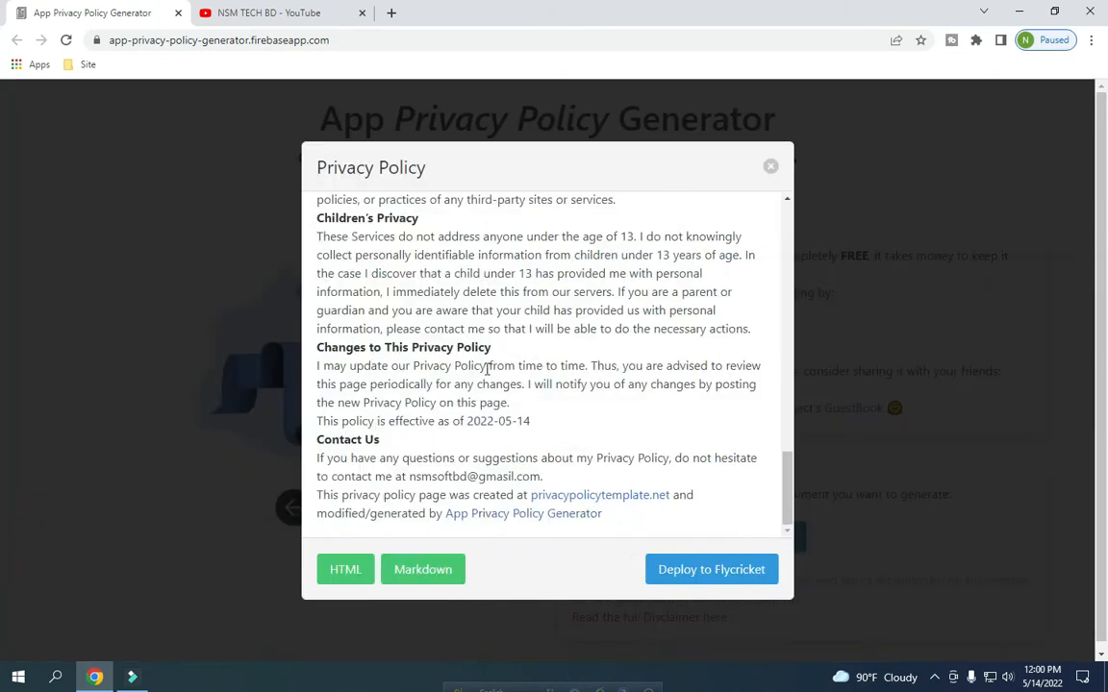
{"action": "scroll", "coordinate": [481, 375], "scroll_direction": "up", "scroll_amount": 5}
{"action": "scroll", "coordinate": [473, 378], "scroll_direction": "up", "scroll_amount": 5}
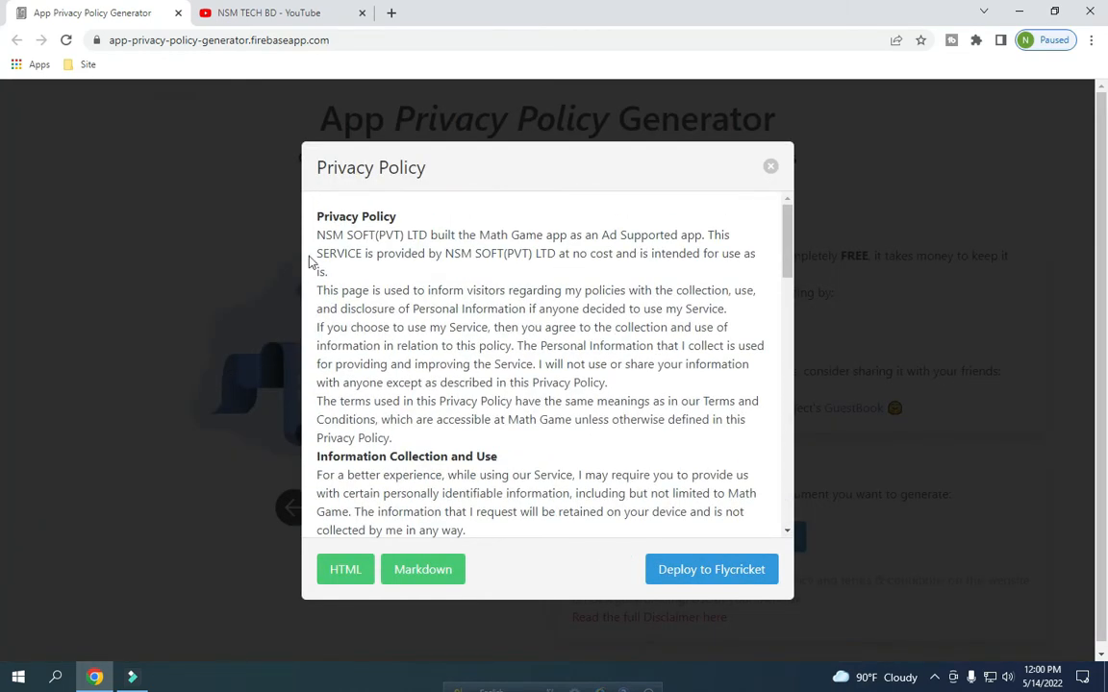
{"action": "left_click_drag", "start_coordinate": [317, 219], "coordinate": [524, 481]}
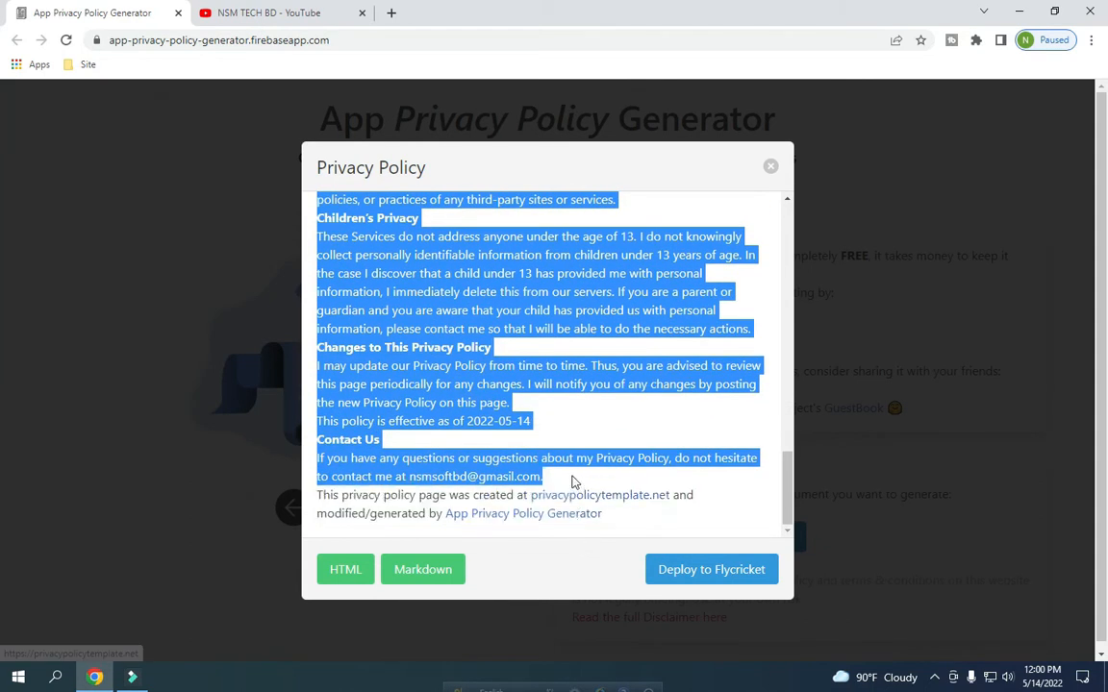
Search for "google site" in a new browser tab, open Google Sites and start a blank site.
{"action": "left_click", "coordinate": [390, 12]}
{"action": "left_click", "coordinate": [391, 38]}
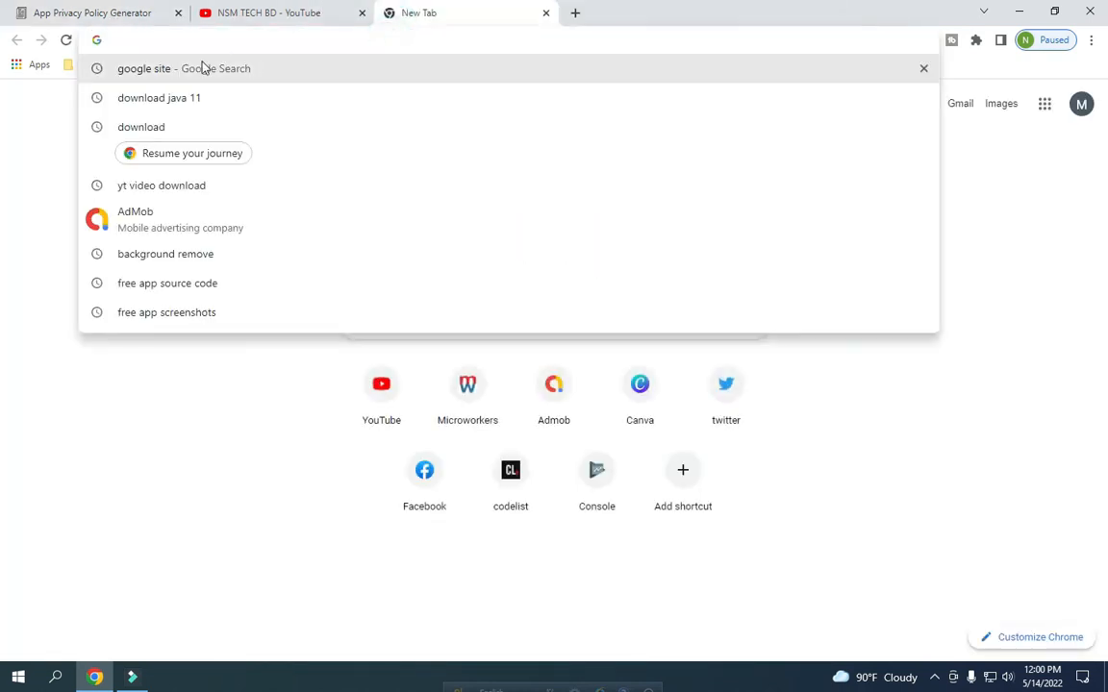
{"action": "type", "text": "google"}
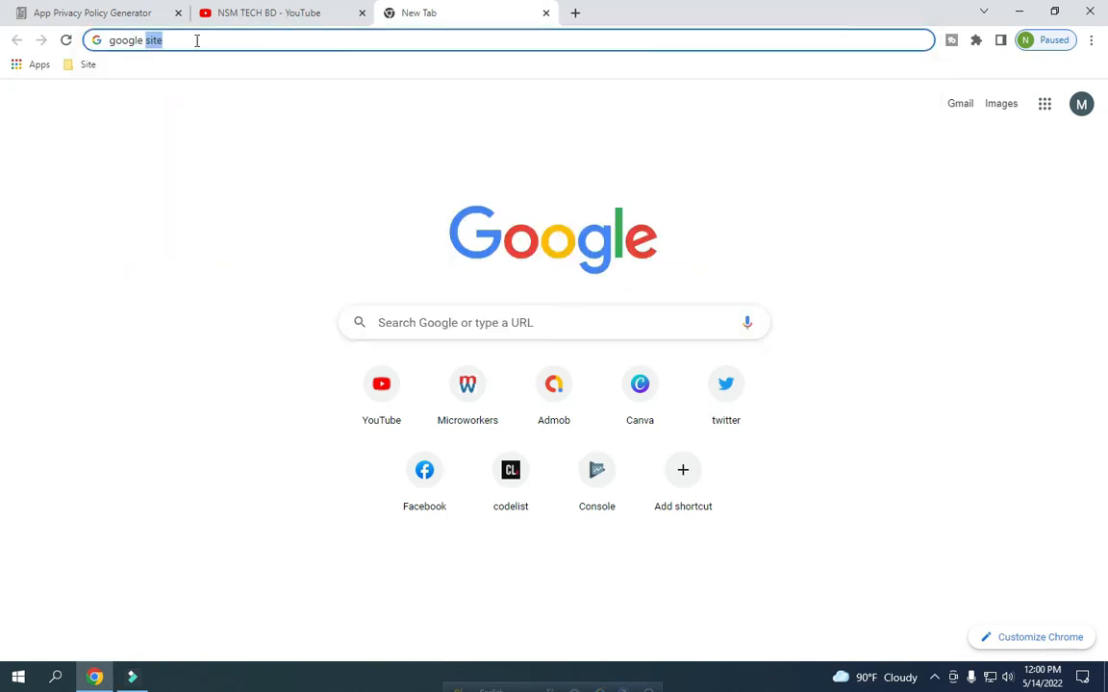
{"action": "key", "text": "Return"}
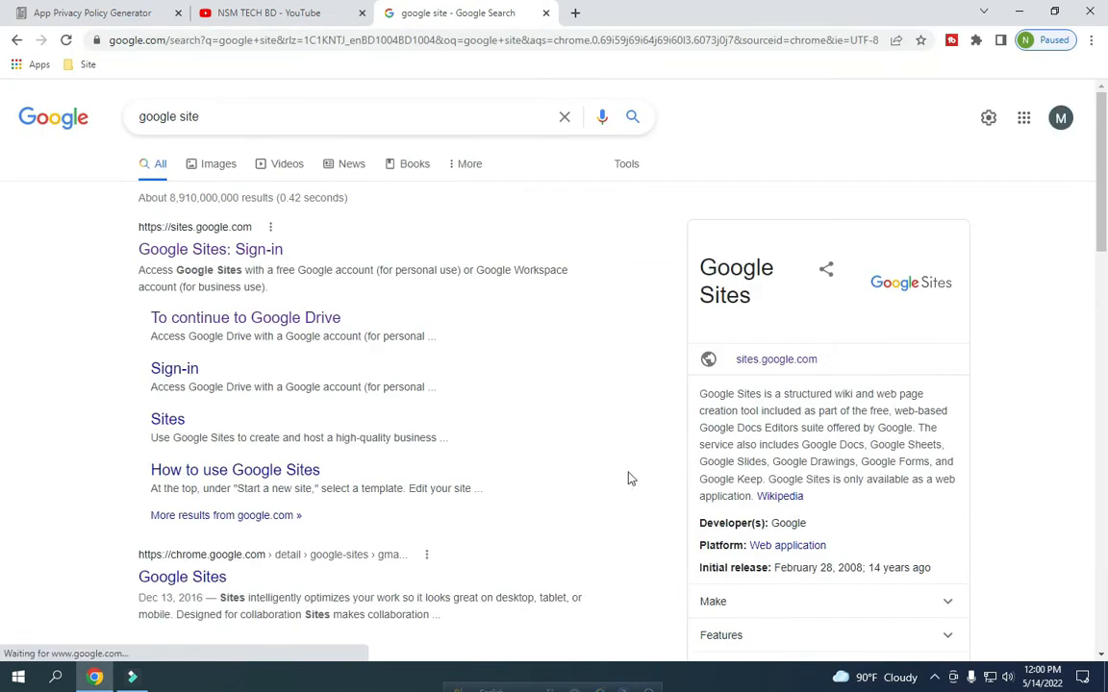
{"action": "left_click", "coordinate": [181, 250]}
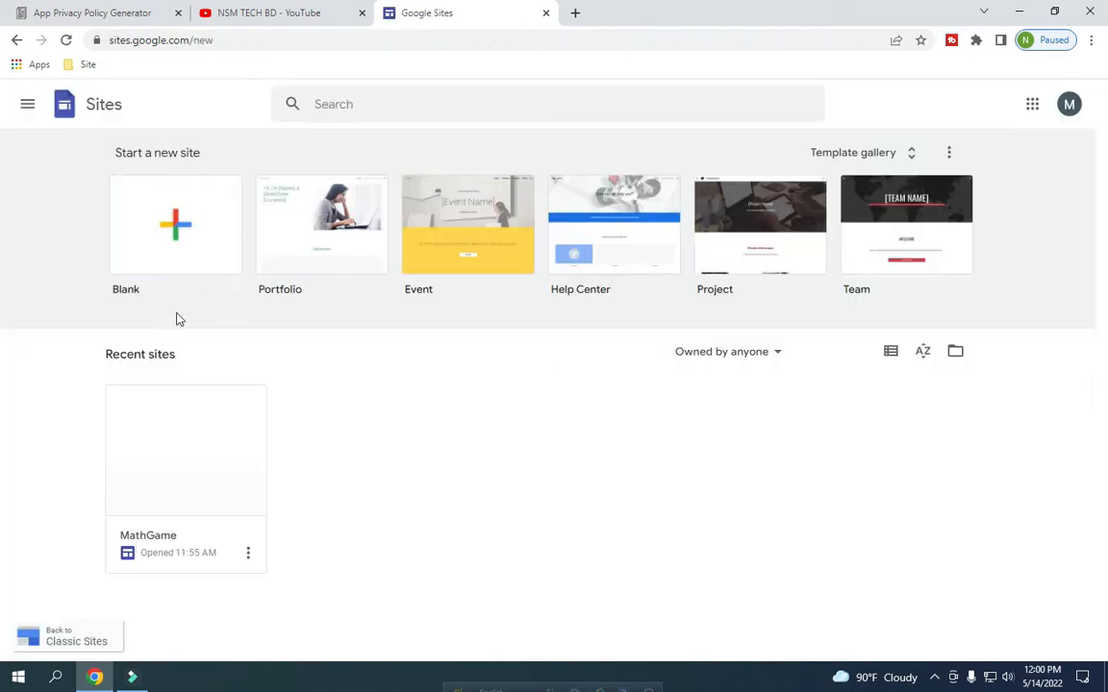
{"action": "left_click", "coordinate": [180, 220]}
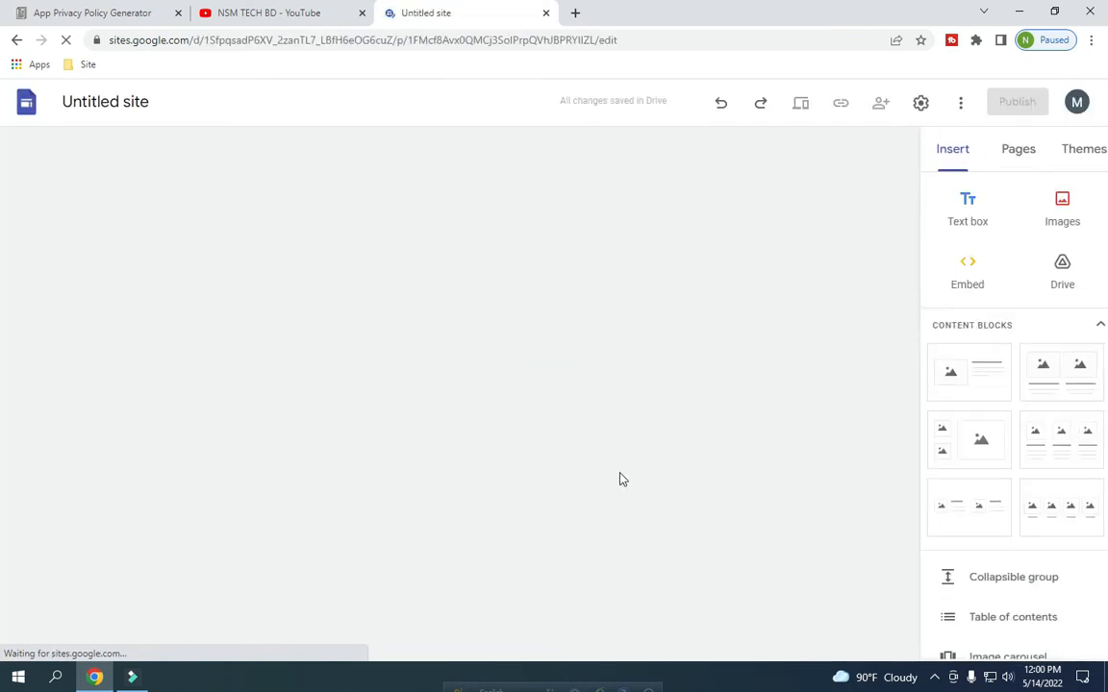
Add a text box below the page header and paste the copied privacy policy text into it.
{"action": "left_click", "coordinate": [869, 151]}
{"action": "double_click", "coordinate": [429, 488]}
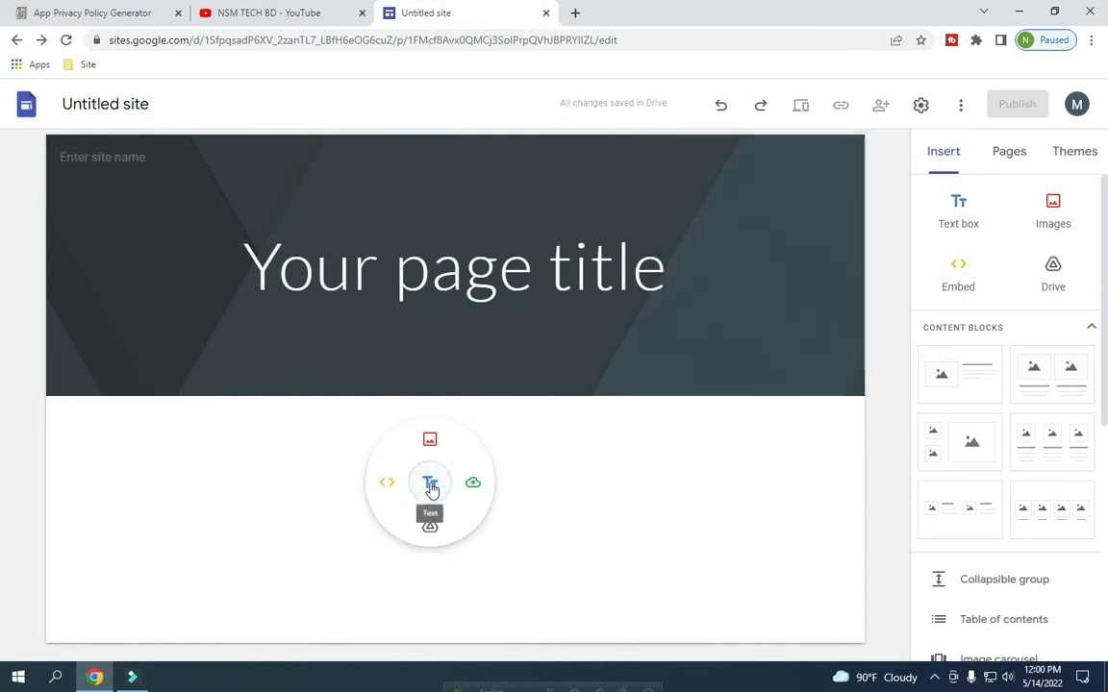
{"action": "left_click", "coordinate": [431, 488]}
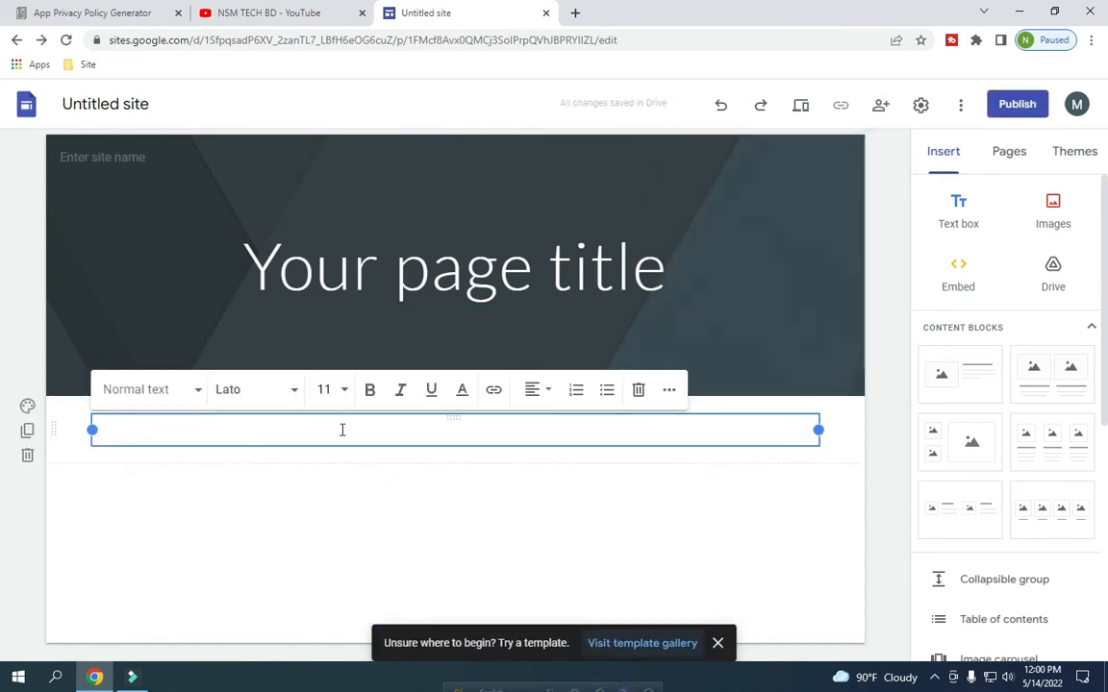
{"action": "key", "text": "ctrl+v"}
{"action": "scroll", "coordinate": [373, 467], "scroll_direction": "up", "scroll_amount": 6}
{"action": "scroll", "coordinate": [375, 452], "scroll_direction": "up", "scroll_amount": 4}
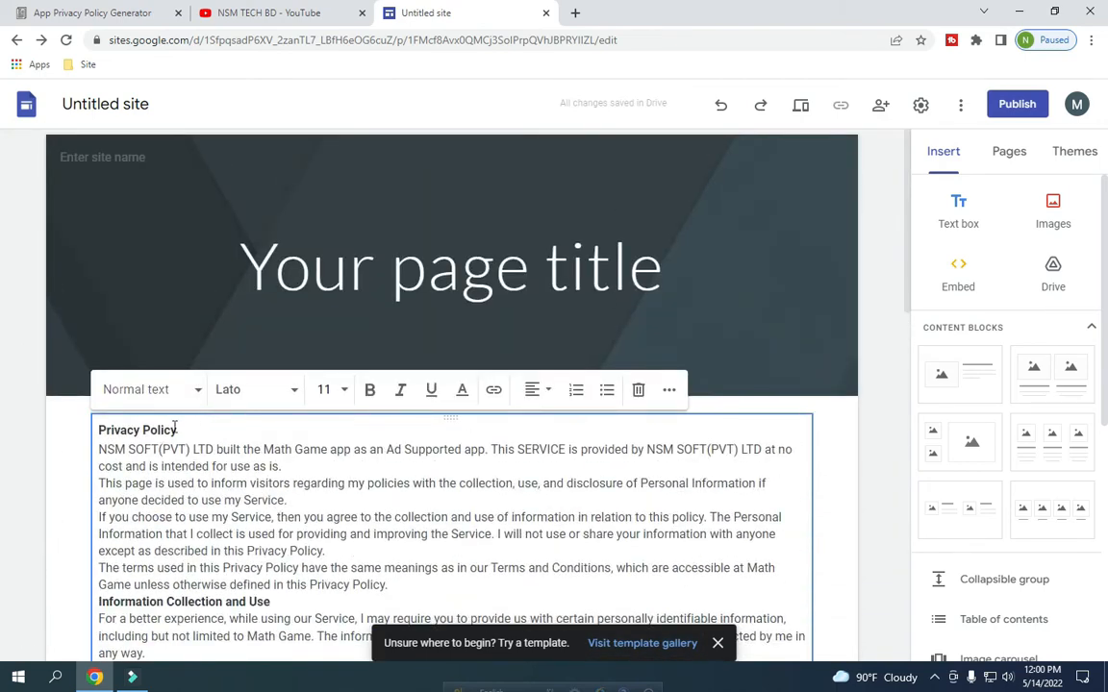
Copy the "Privacy Policy" heading from the body text and paste it over the placeholder page title.
{"action": "left_click_drag", "start_coordinate": [178, 430], "coordinate": [104, 432]}
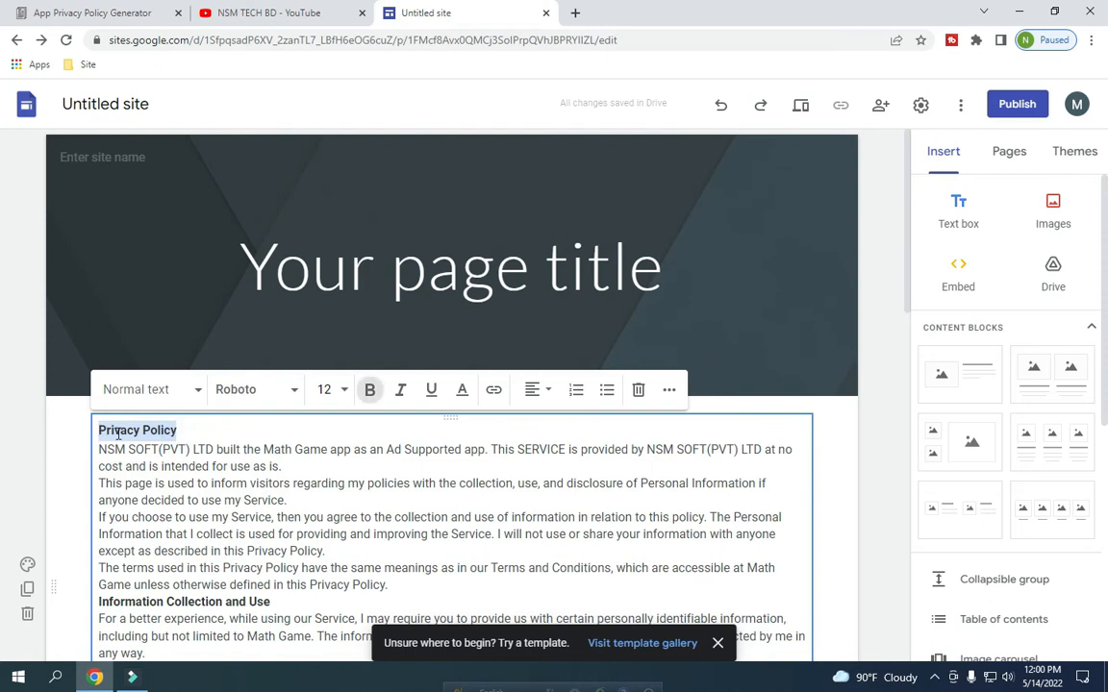
{"action": "right_click", "coordinate": [145, 431]}
{"action": "left_click", "coordinate": [175, 256]}
{"action": "double_click", "coordinate": [462, 280]}
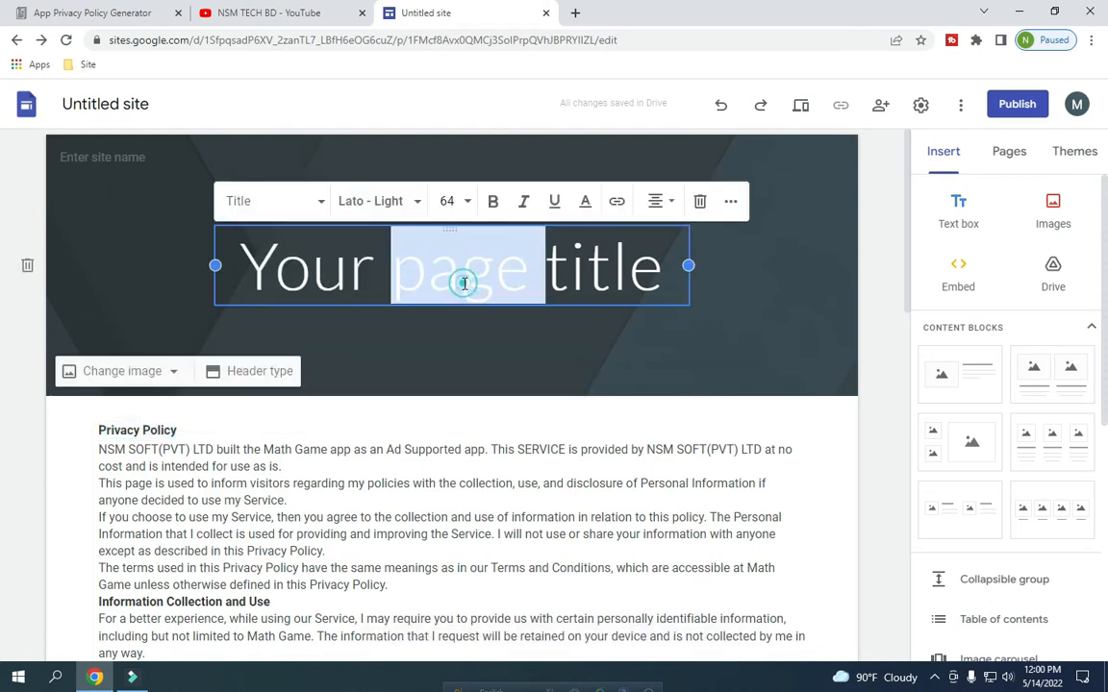
{"action": "triple_click", "coordinate": [463, 283]}
{"action": "right_click", "coordinate": [464, 285]}
{"action": "left_click", "coordinate": [507, 364]}
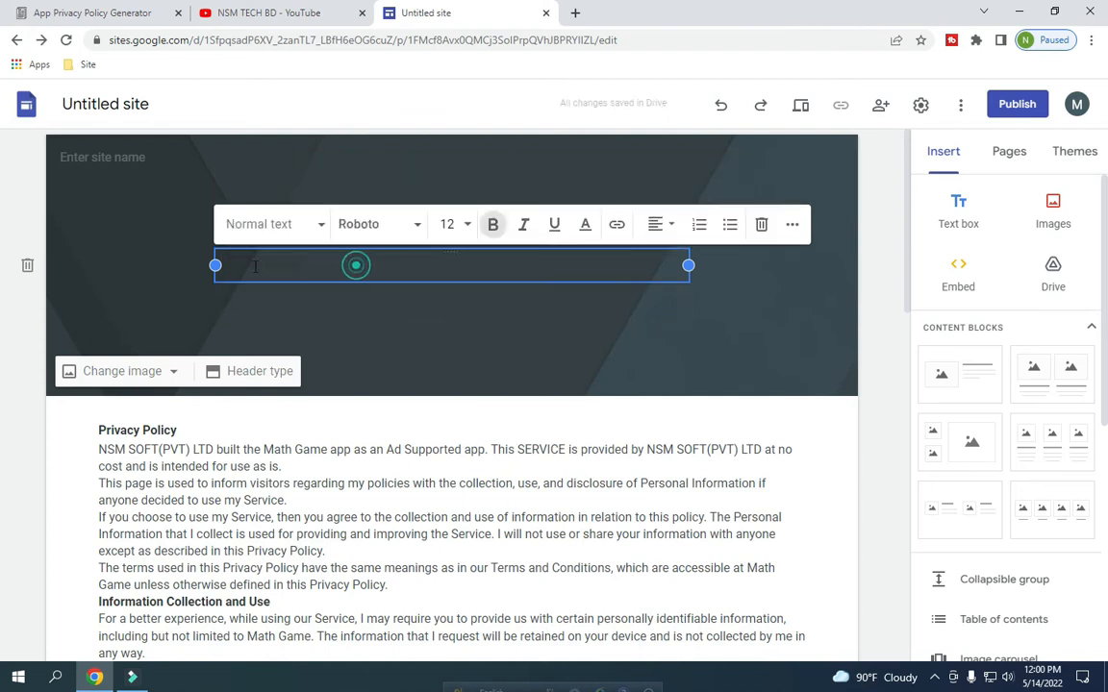
Set the header's Privacy Policy title to font size 60 and colour it orange.
{"action": "triple_click", "coordinate": [302, 267]}
{"action": "left_click", "coordinate": [447, 224]}
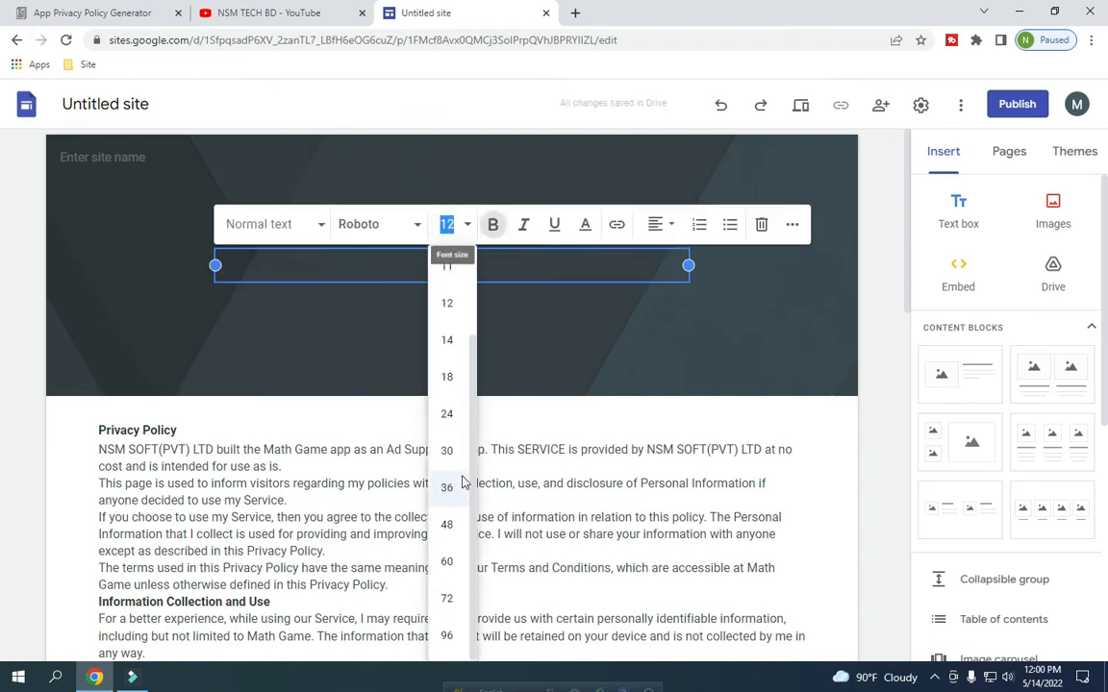
{"action": "left_click", "coordinate": [447, 562]}
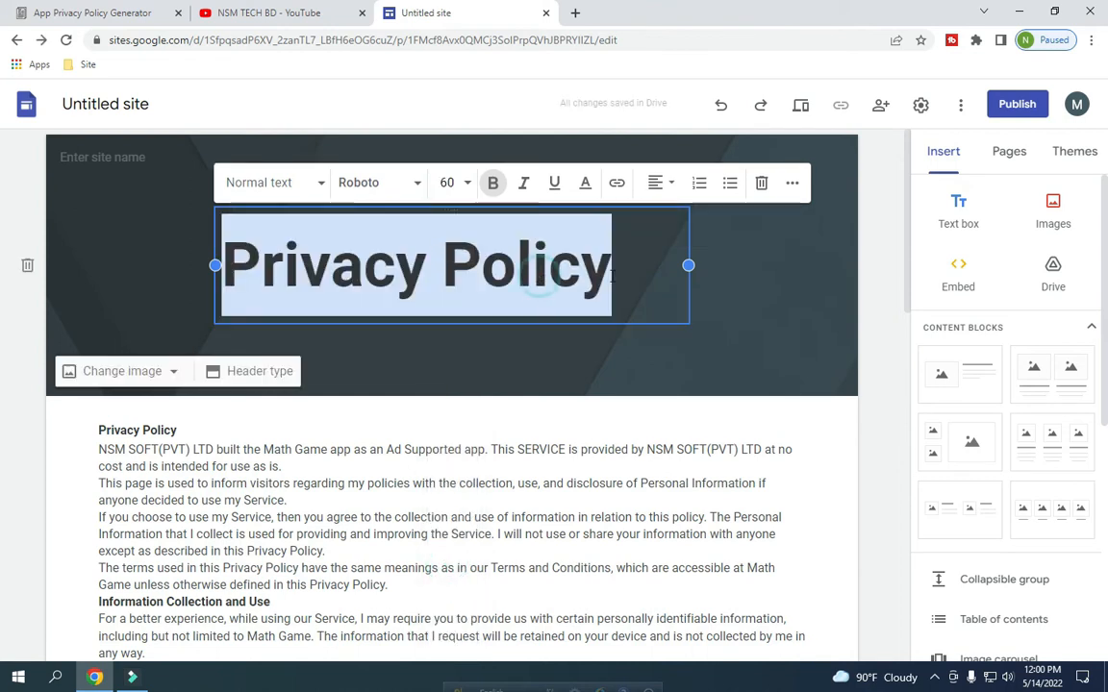
{"action": "left_click", "coordinate": [585, 183]}
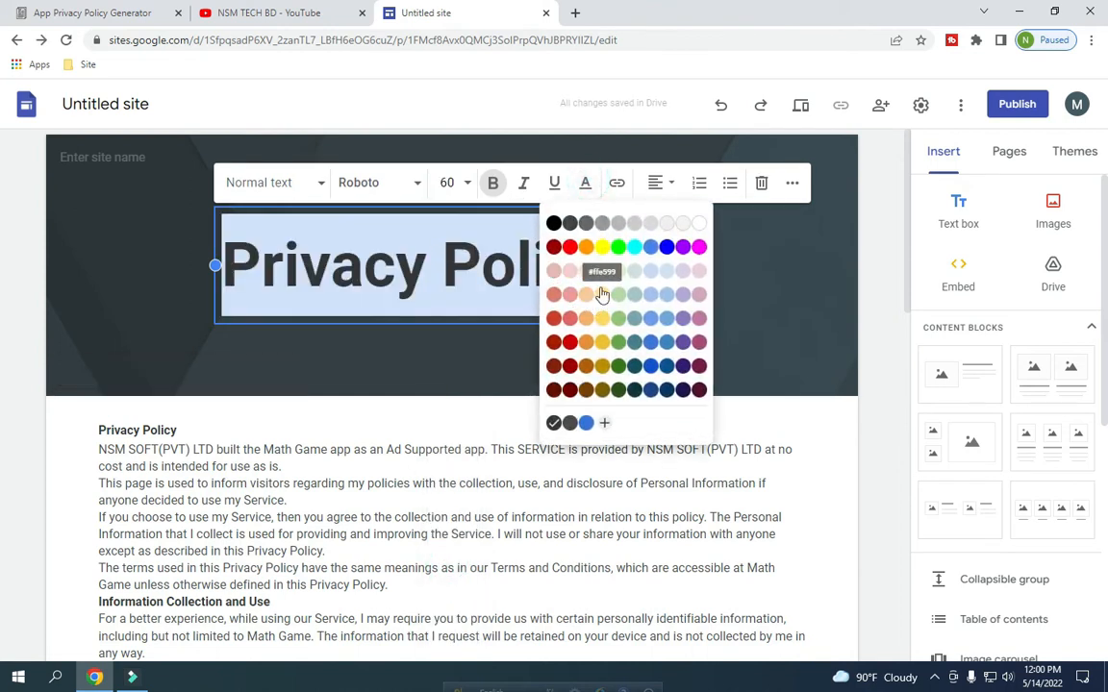
{"action": "left_click", "coordinate": [587, 249]}
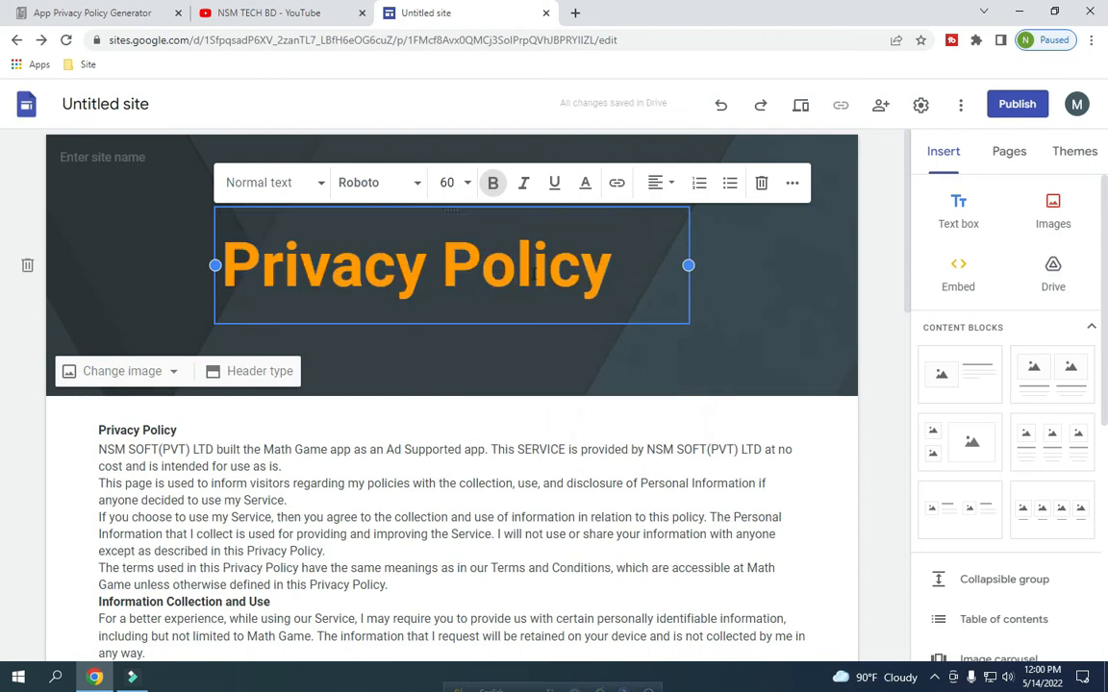
Name the site MathGame25, reusing the app name copied from the first policy sentence.
{"action": "left_click", "coordinate": [112, 160]}
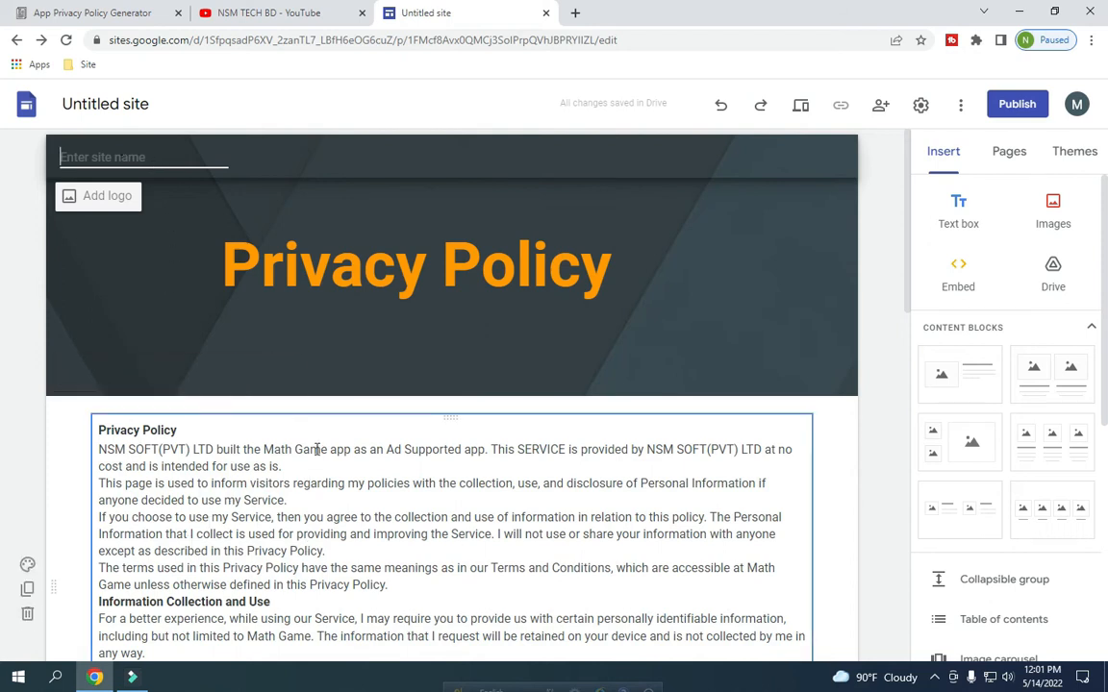
{"action": "left_click_drag", "start_coordinate": [329, 449], "coordinate": [256, 449]}
{"action": "right_click", "coordinate": [275, 450]}
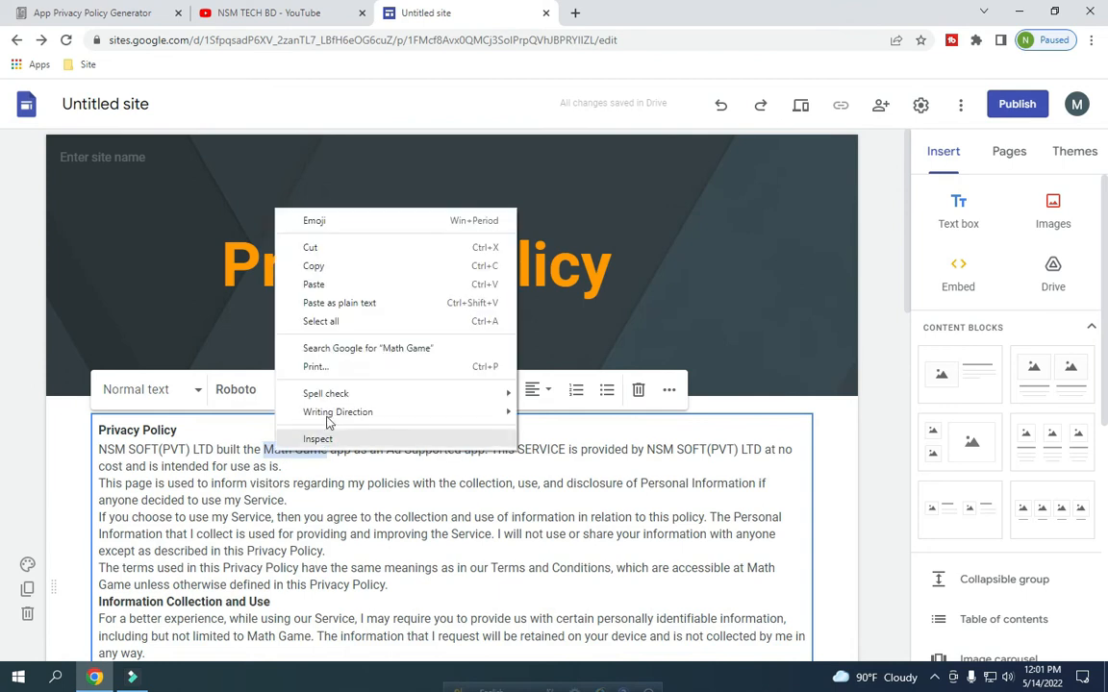
{"action": "left_click", "coordinate": [322, 267]}
{"action": "left_click", "coordinate": [146, 158]}
{"action": "right_click", "coordinate": [146, 158]}
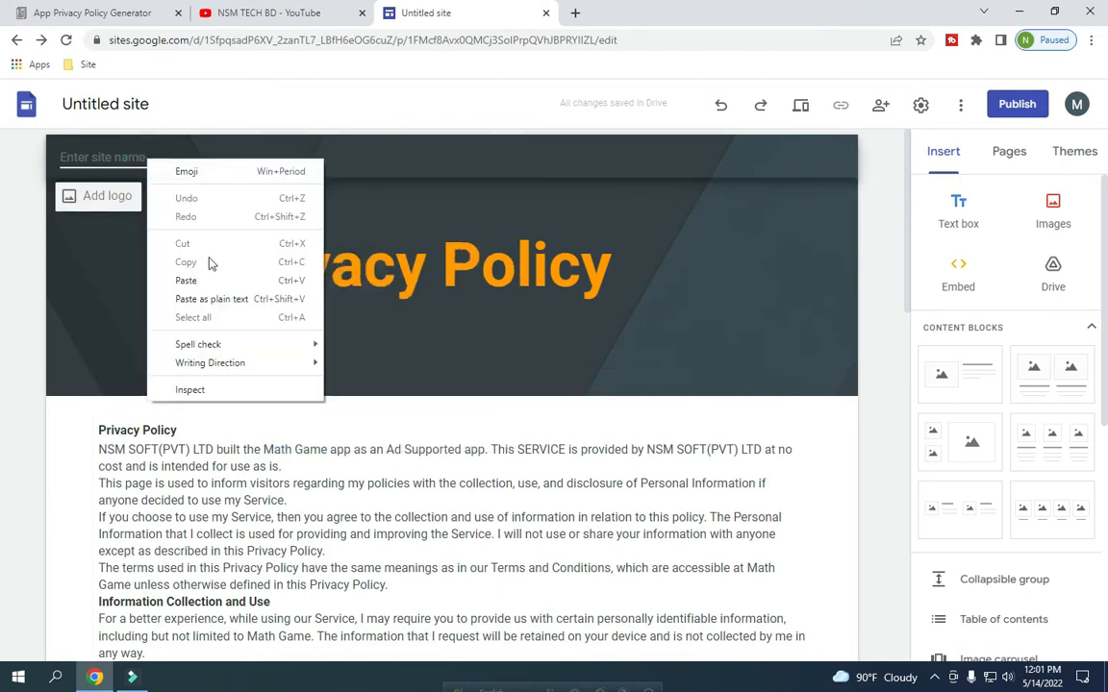
{"action": "left_click", "coordinate": [207, 279]}
{"action": "left_click", "coordinate": [100, 157]}
{"action": "key", "text": "BackSpace"}
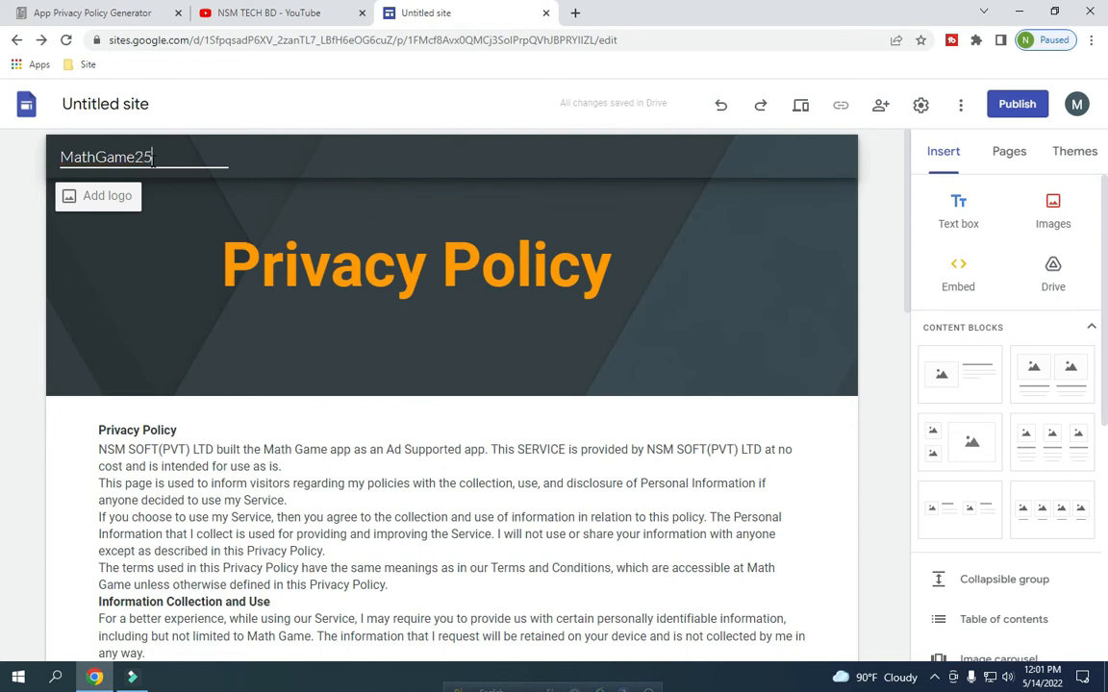
{"action": "key", "text": "Return"}
Publish the site to the web at the address mathgame25.
{"action": "left_click", "coordinate": [1025, 104]}
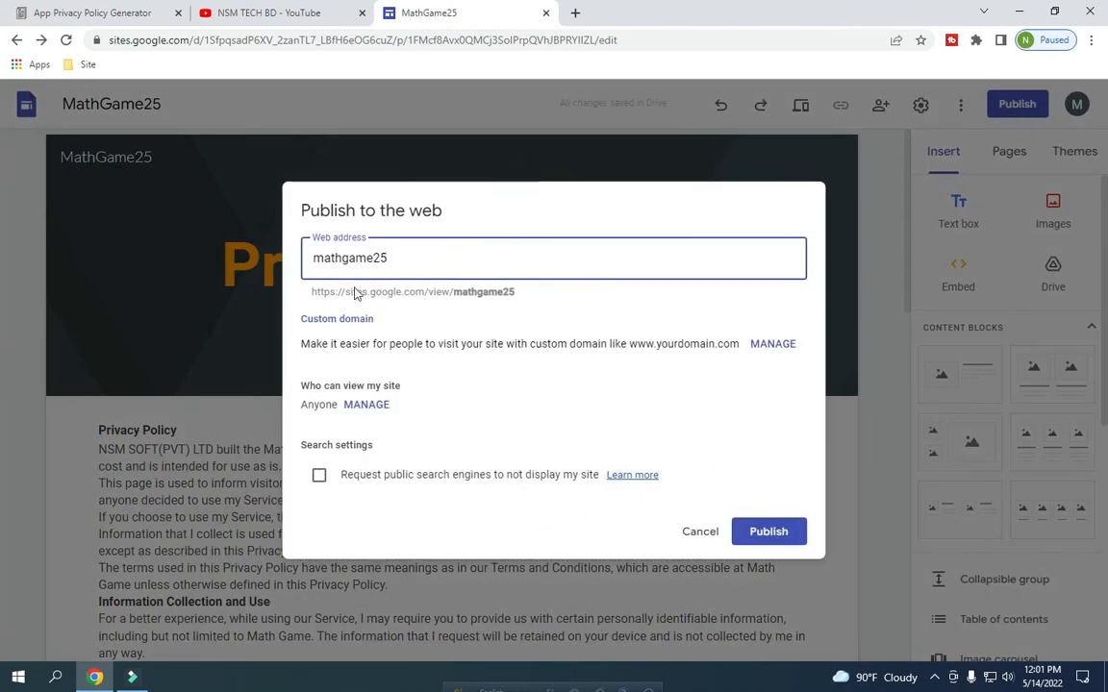
{"action": "left_click_drag", "start_coordinate": [348, 292], "coordinate": [567, 316]}
{"action": "left_click", "coordinate": [566, 313]}
{"action": "left_click_drag", "start_coordinate": [313, 291], "coordinate": [566, 307]}
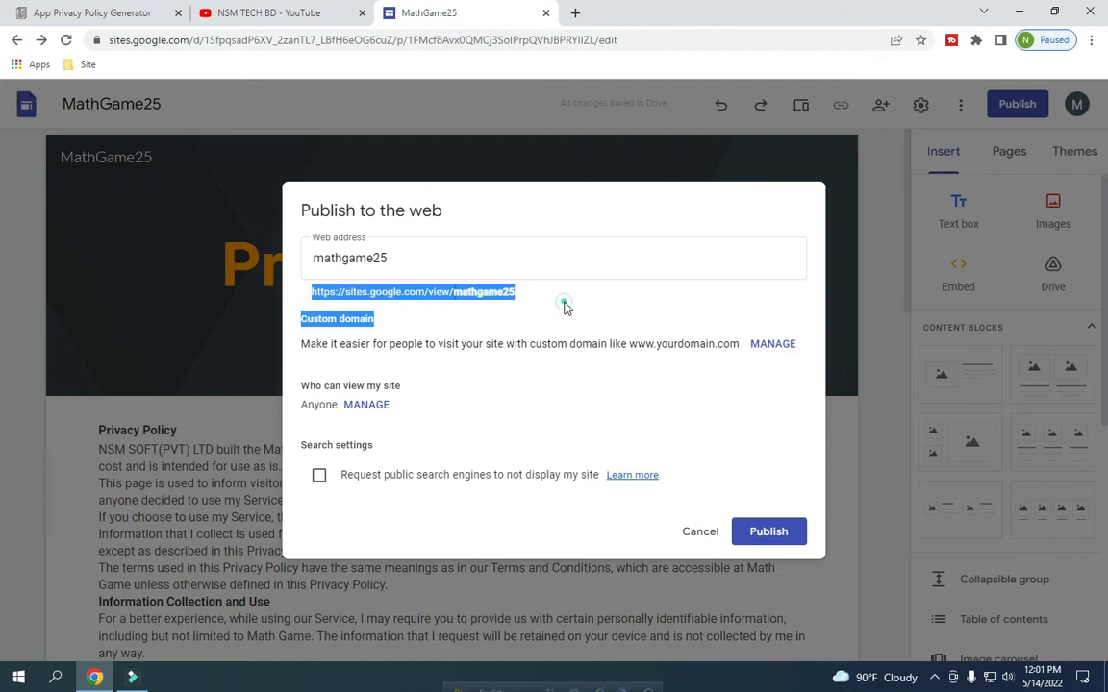
{"action": "left_click", "coordinate": [566, 307]}
{"action": "left_click", "coordinate": [766, 535]}
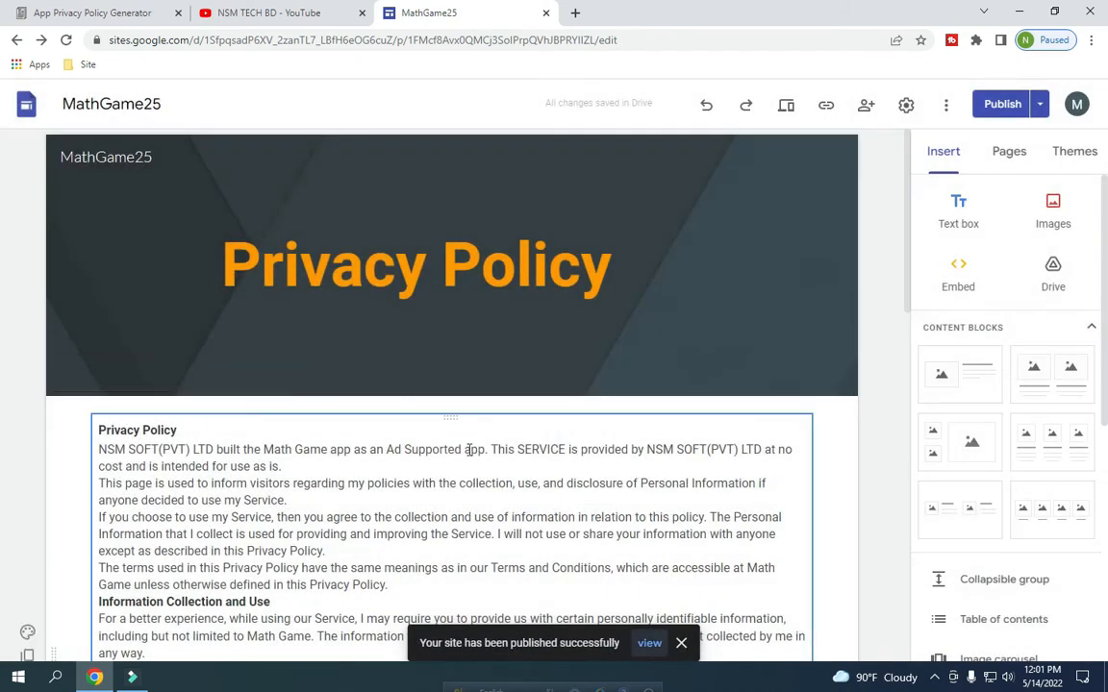
Copy the published site's link.
{"action": "left_click", "coordinate": [827, 106]}
{"action": "left_click", "coordinate": [769, 217]}
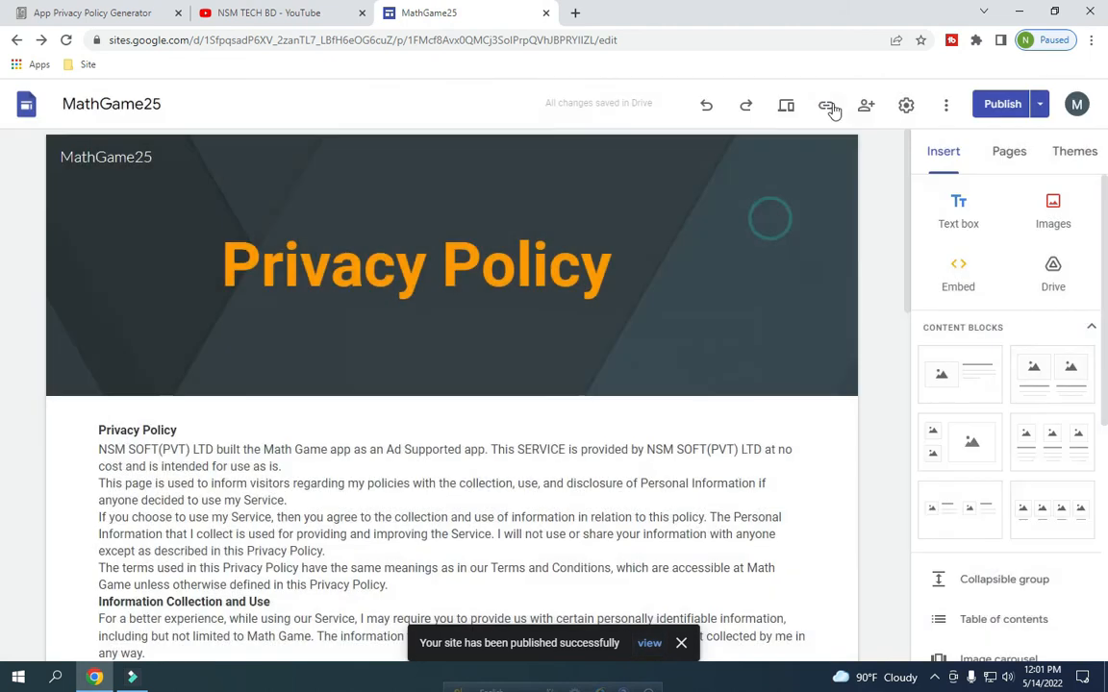
{"action": "left_click", "coordinate": [827, 106]}
{"action": "left_click", "coordinate": [733, 379]}
{"action": "left_click", "coordinate": [575, 13]}
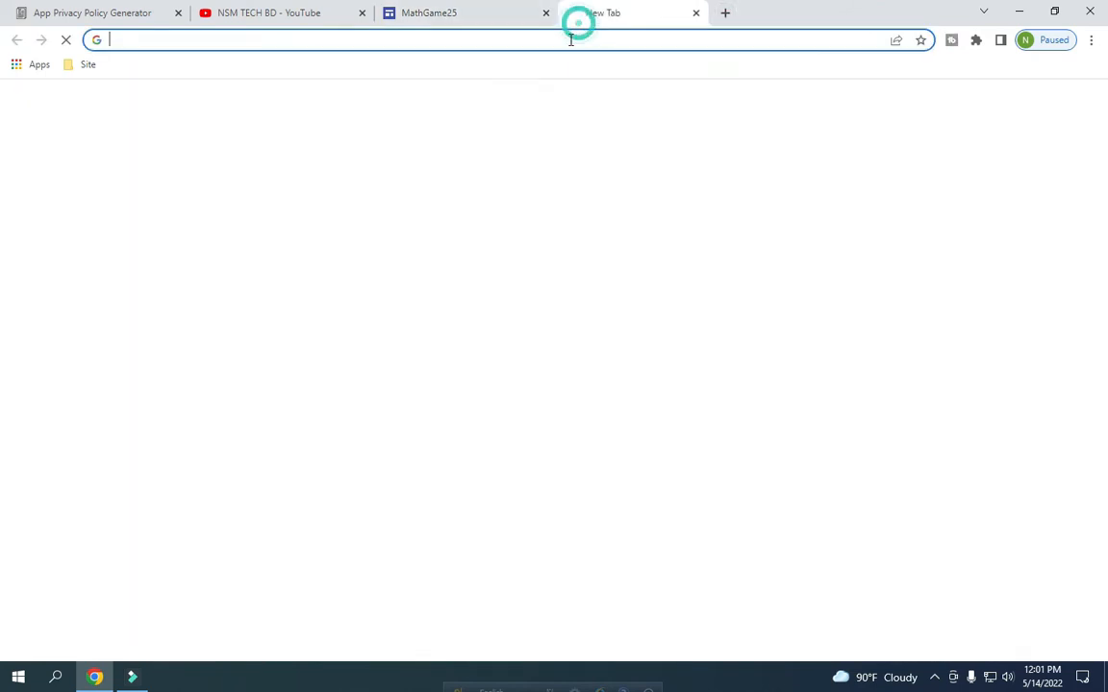
{"action": "right_click", "coordinate": [491, 45]}
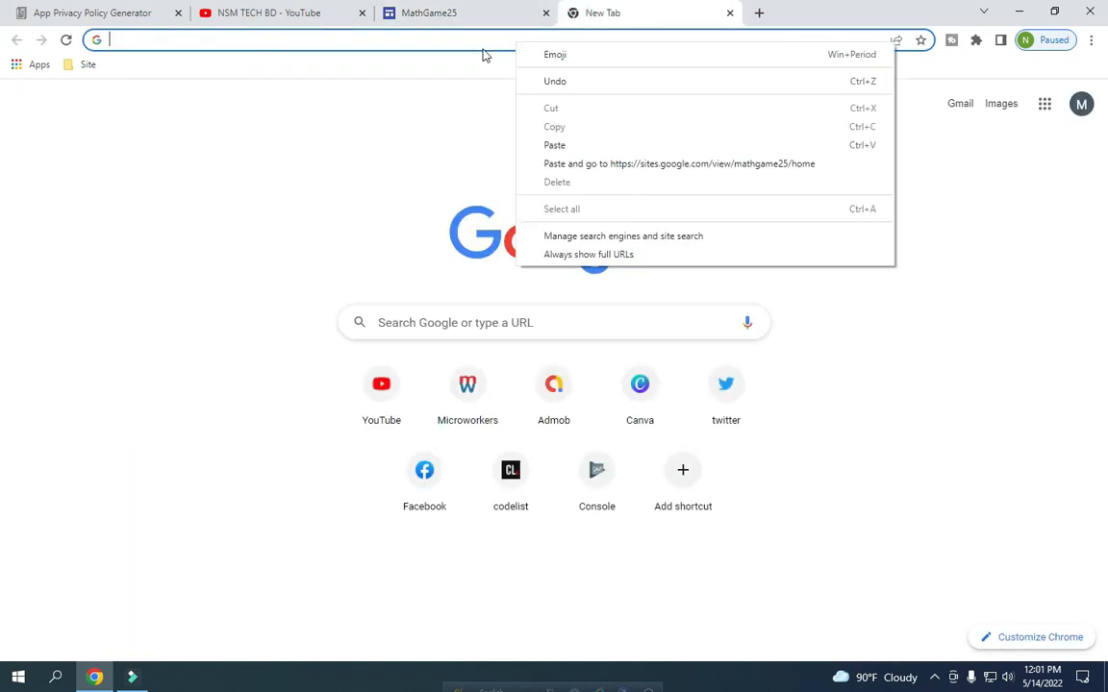
{"action": "left_click", "coordinate": [480, 69]}
{"action": "left_click", "coordinate": [497, 39]}
{"action": "key", "text": "ctrl+v"}
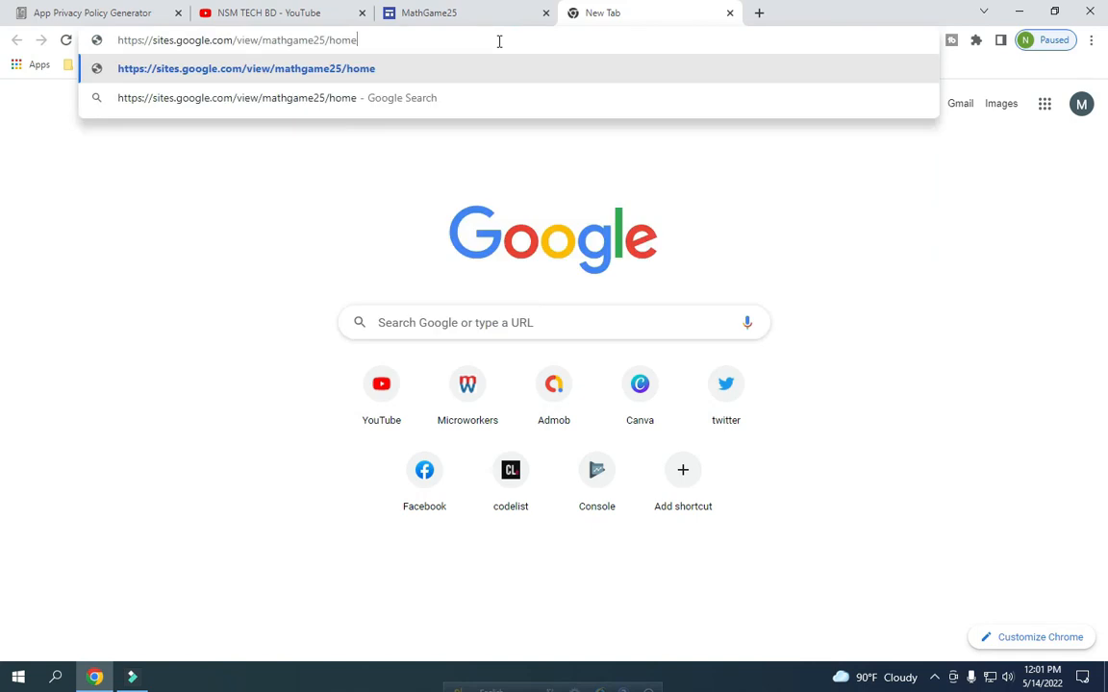
{"action": "key", "text": "Return"}
Review the published privacy policy page from its title through the third-party service links to the Contact Us section.
{"action": "scroll", "coordinate": [409, 301], "scroll_direction": "down", "scroll_amount": 10}
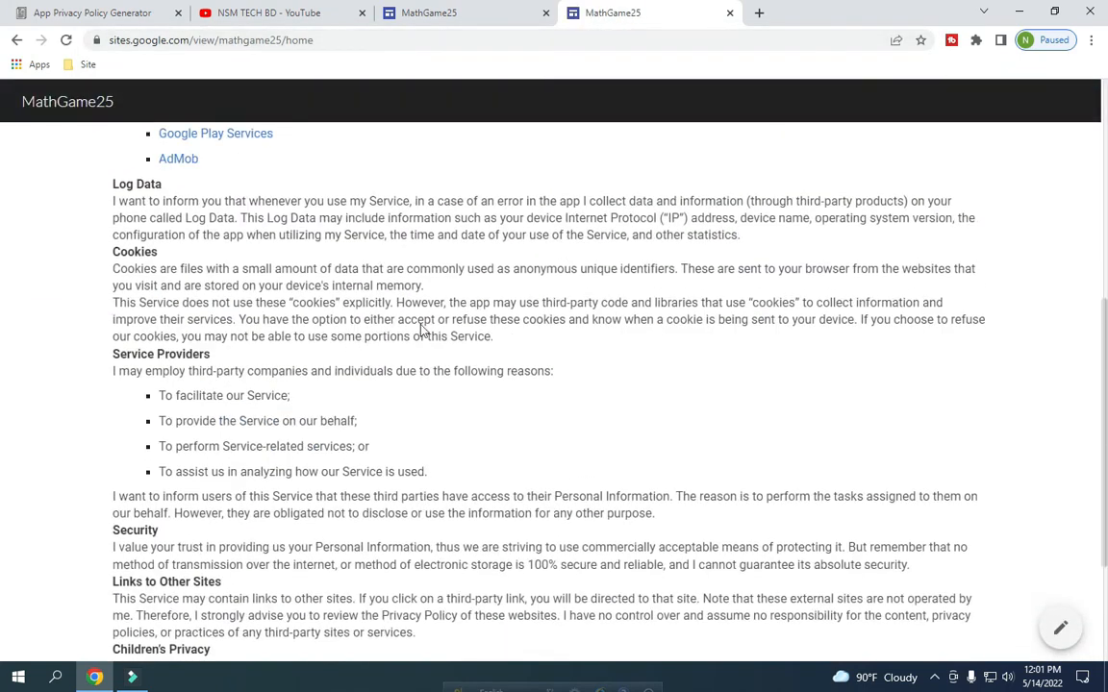
{"action": "scroll", "coordinate": [423, 452], "scroll_direction": "up", "scroll_amount": 10}
{"action": "scroll", "coordinate": [412, 452], "scroll_direction": "down", "scroll_amount": 3}
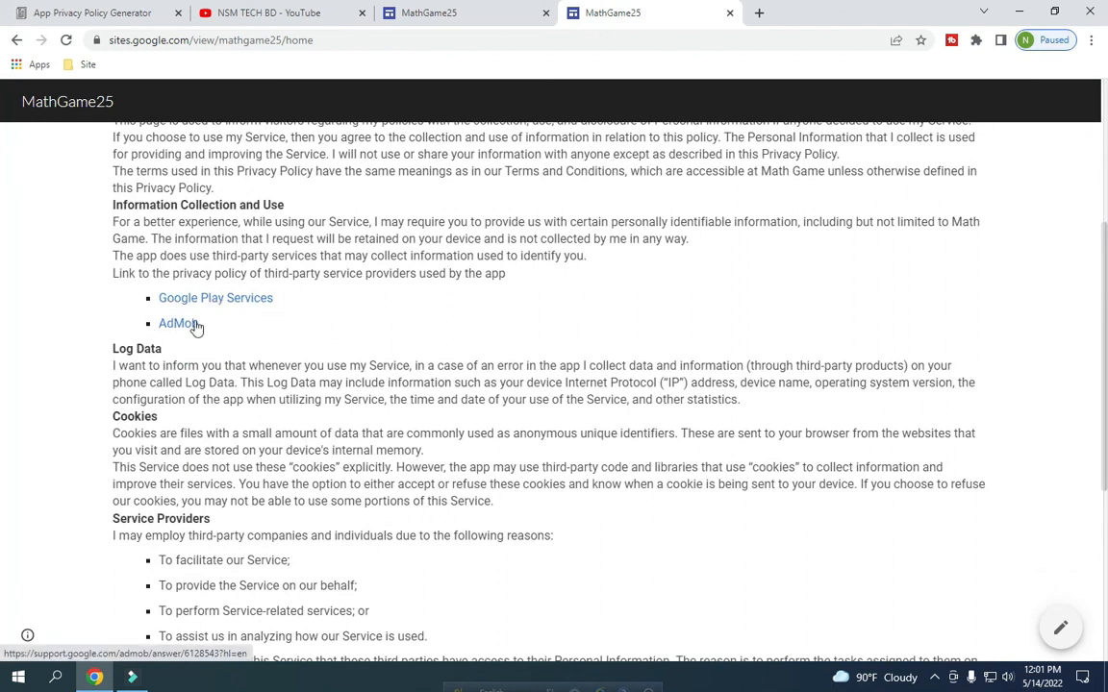
{"action": "scroll", "coordinate": [299, 421], "scroll_direction": "down", "scroll_amount": 4}
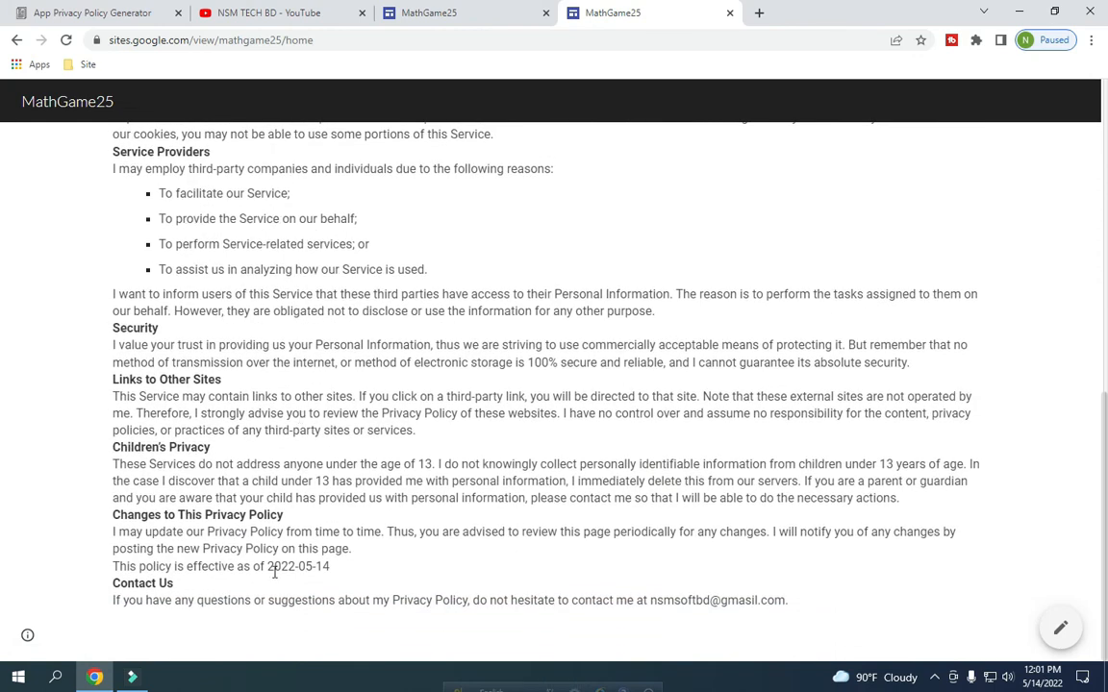
{"action": "scroll", "coordinate": [216, 572], "scroll_direction": "up", "scroll_amount": 7}
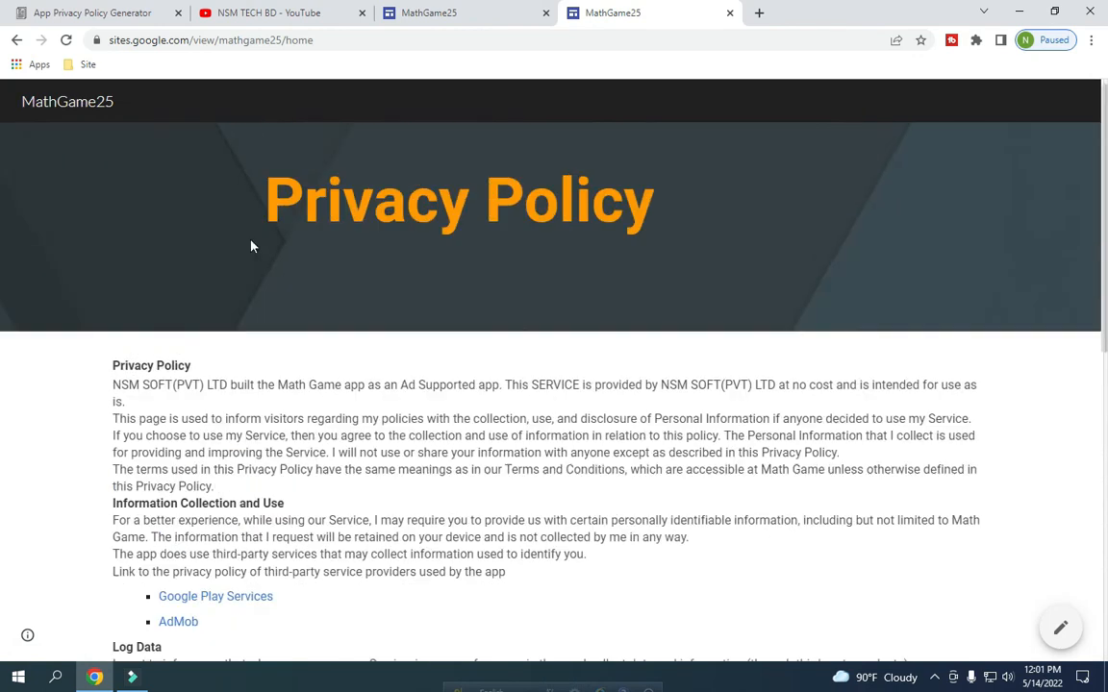
{"action": "left_click_drag", "start_coordinate": [344, 398], "coordinate": [727, 397]}
{"action": "left_click", "coordinate": [750, 421]}
{"action": "scroll", "coordinate": [507, 450], "scroll_direction": "down", "scroll_amount": 4}
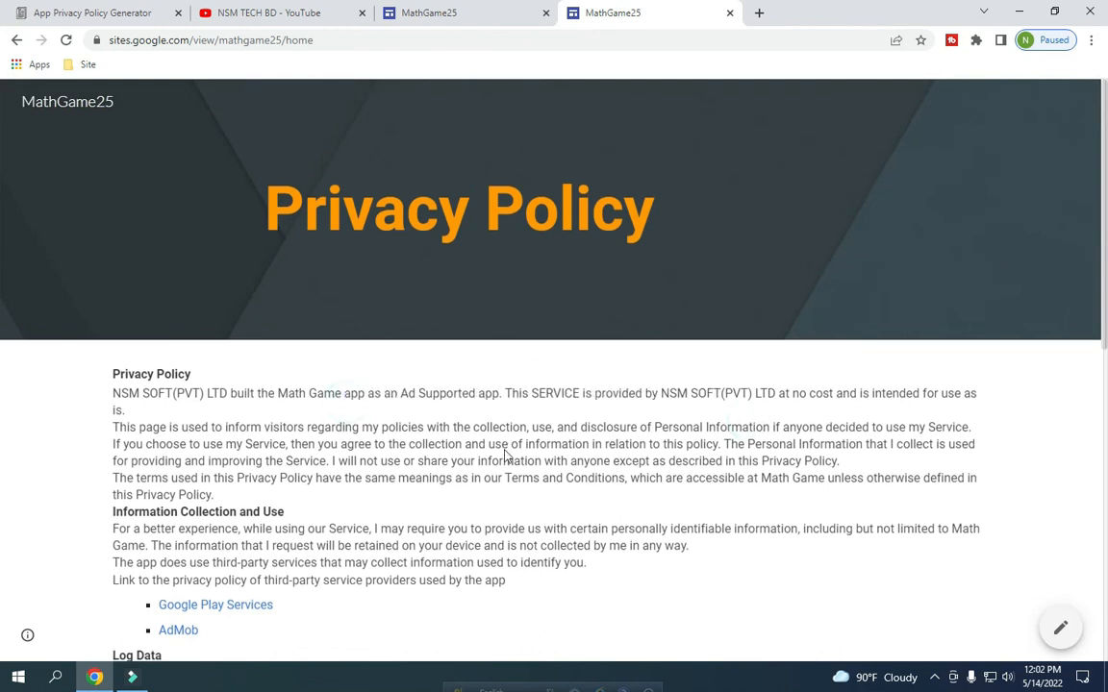
{"action": "scroll", "coordinate": [504, 449], "scroll_direction": "up", "scroll_amount": 4}
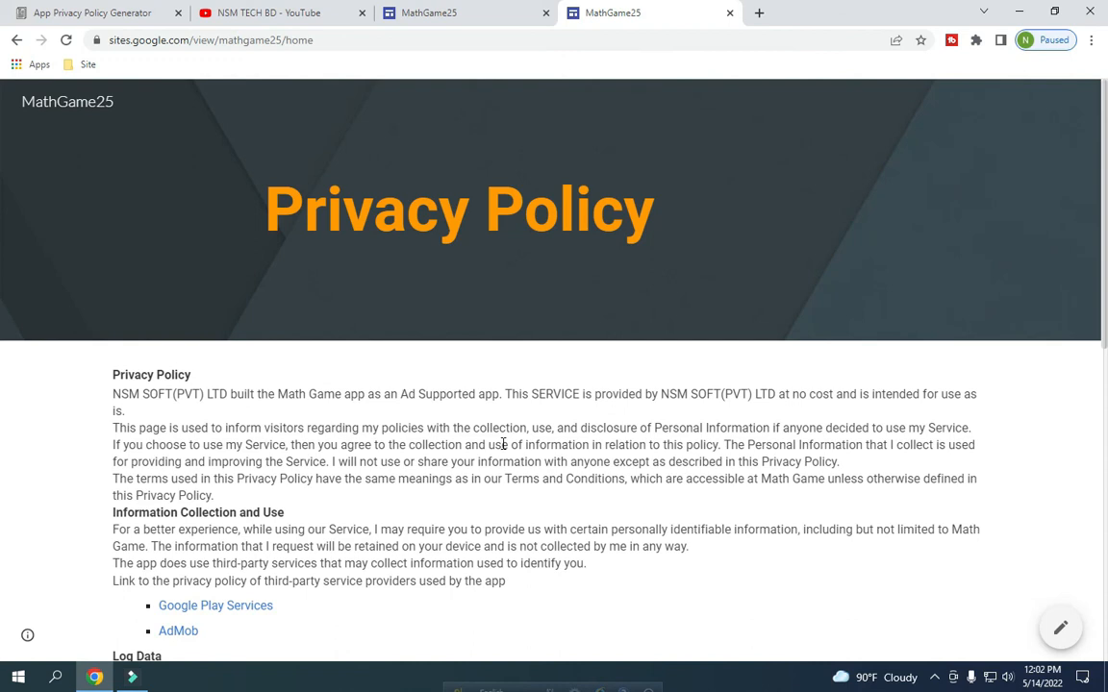
{"action": "scroll", "coordinate": [503, 444], "scroll_direction": "down", "scroll_amount": 10}
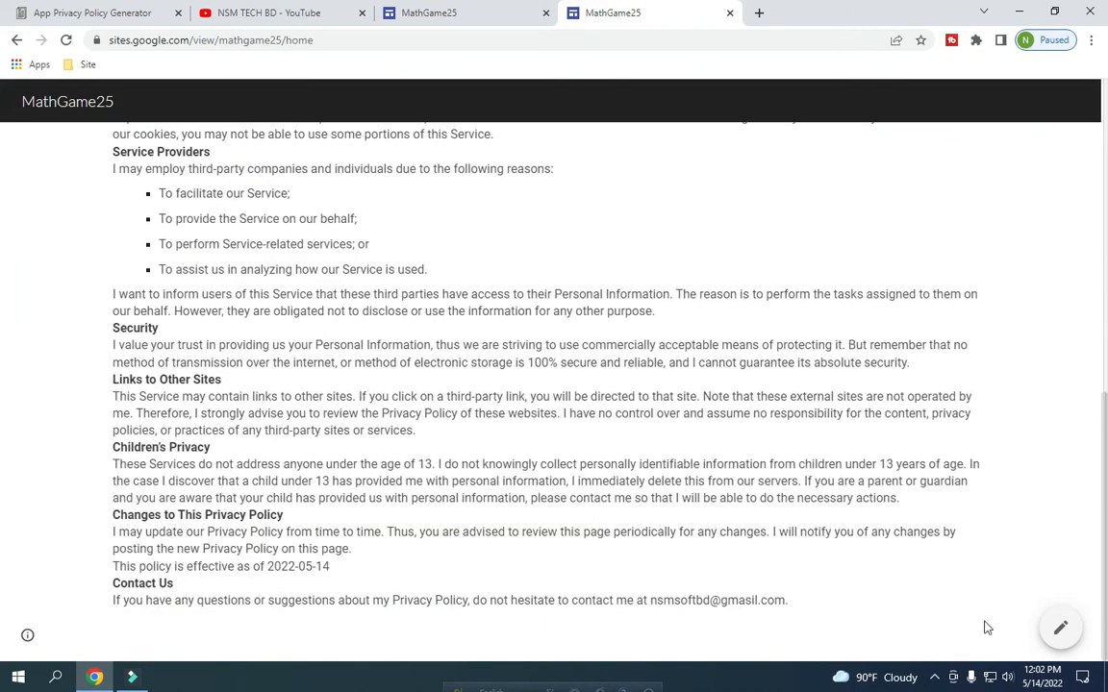
{"action": "left_click", "coordinate": [933, 677]}
{"action": "left_click", "coordinate": [929, 645]}
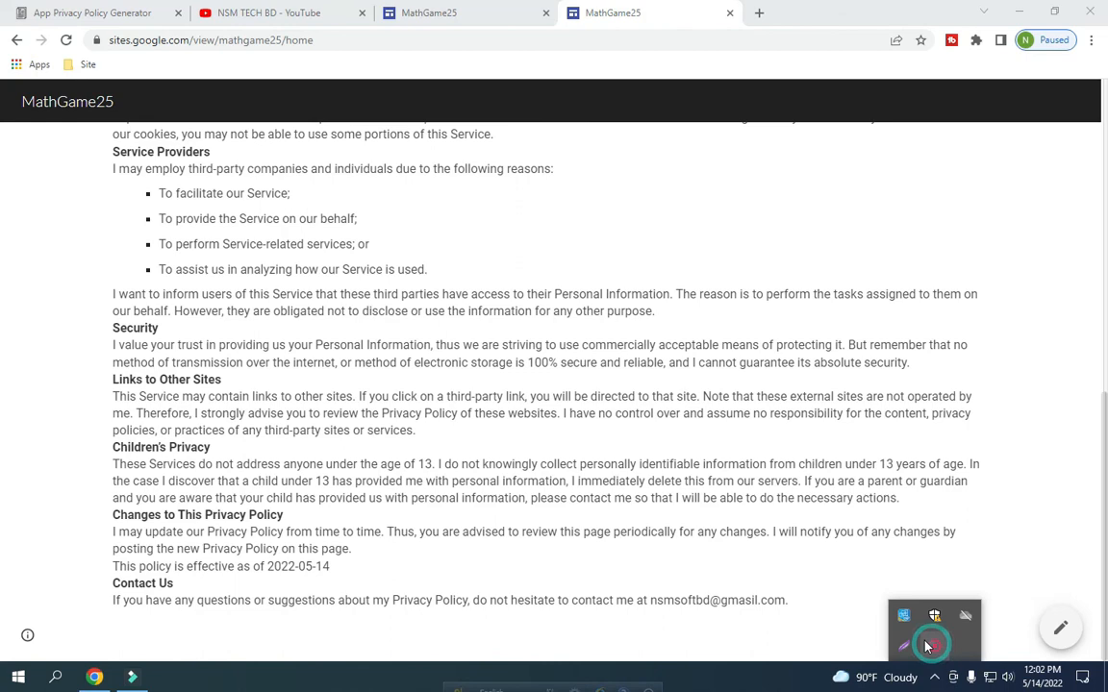